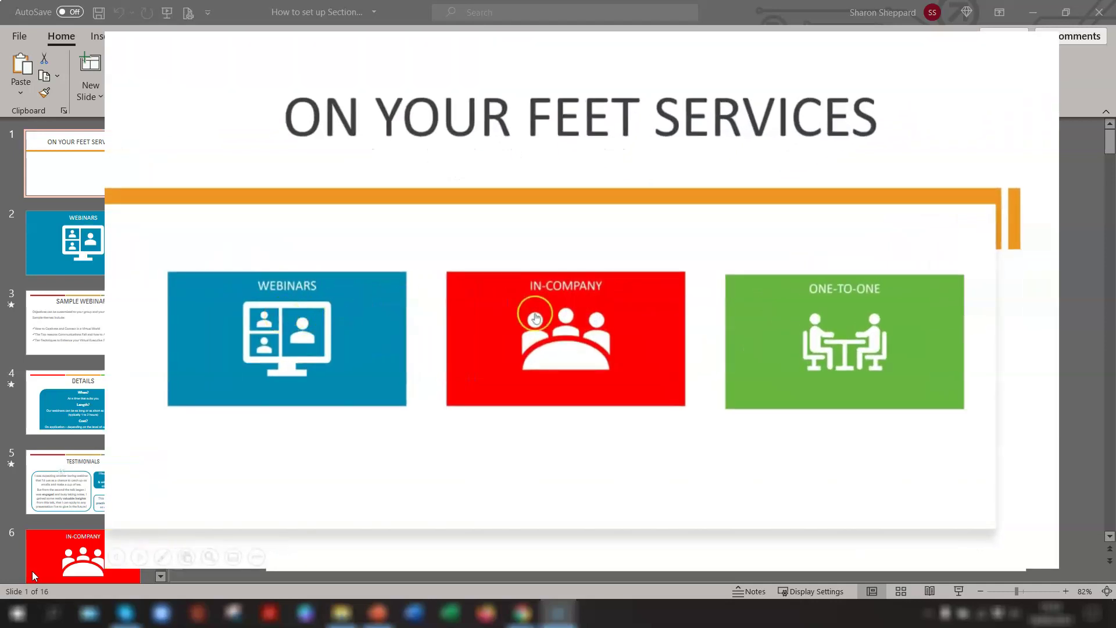
Zoom into the In-Company section and reveal the Programme Objectives through Maximise vocal impact
left_click(535, 317)
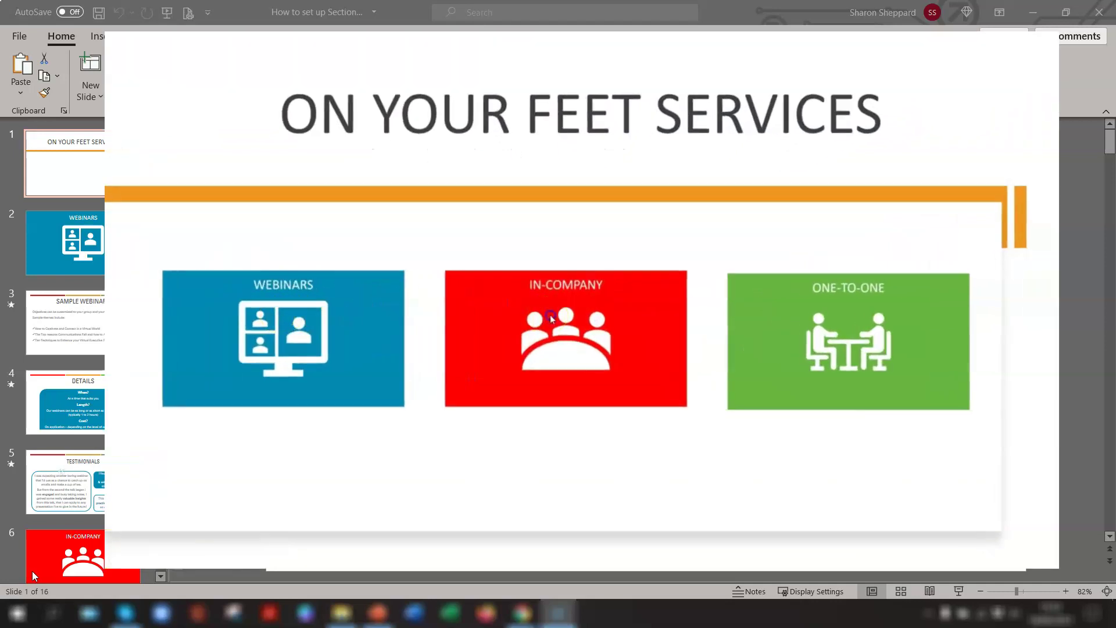
left_click(546, 260)
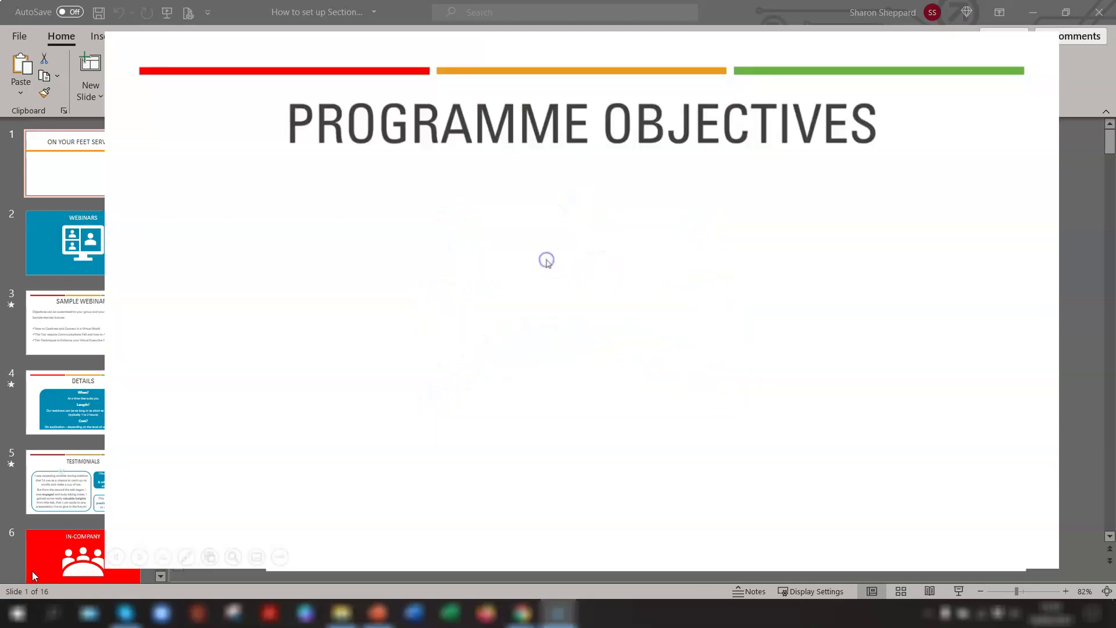
left_click(939, 295)
left_click(956, 304)
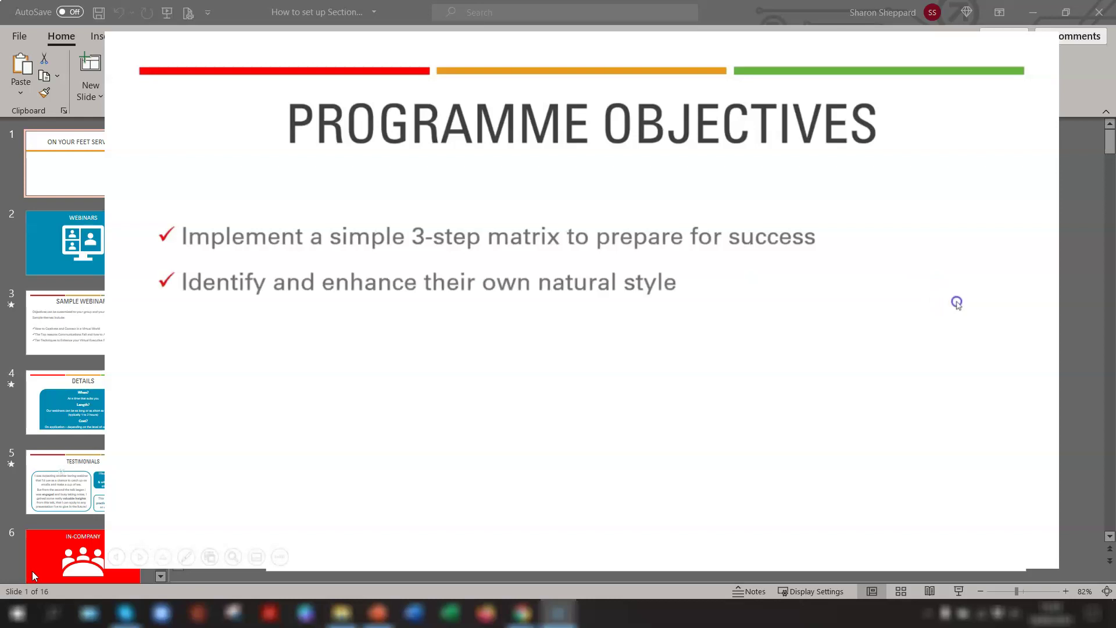
left_click(958, 305)
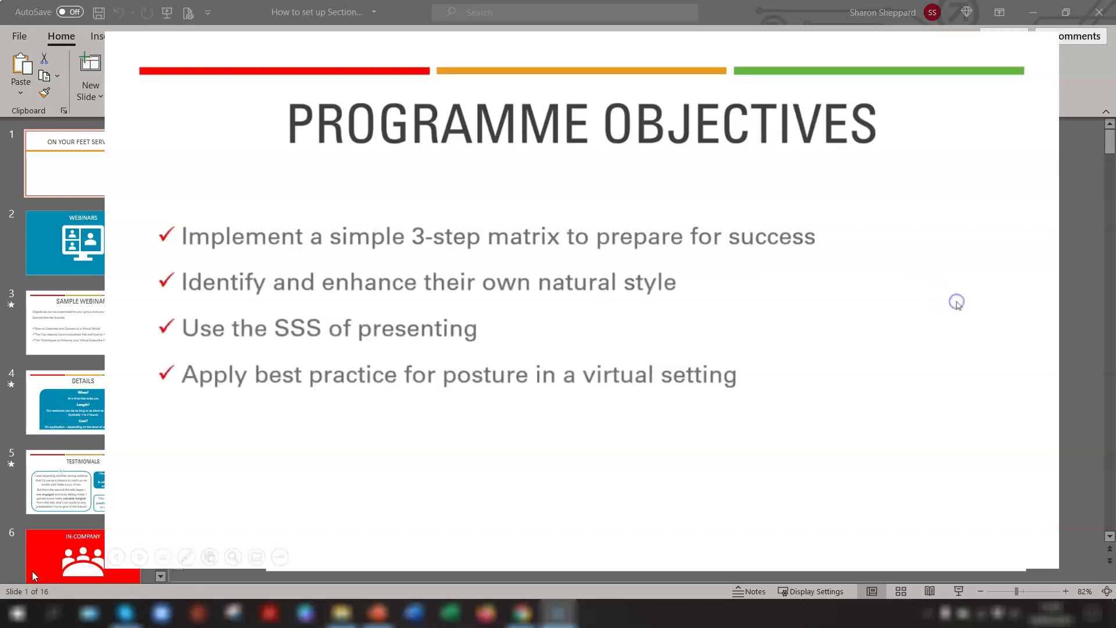
left_click(958, 305)
left_click(958, 305)
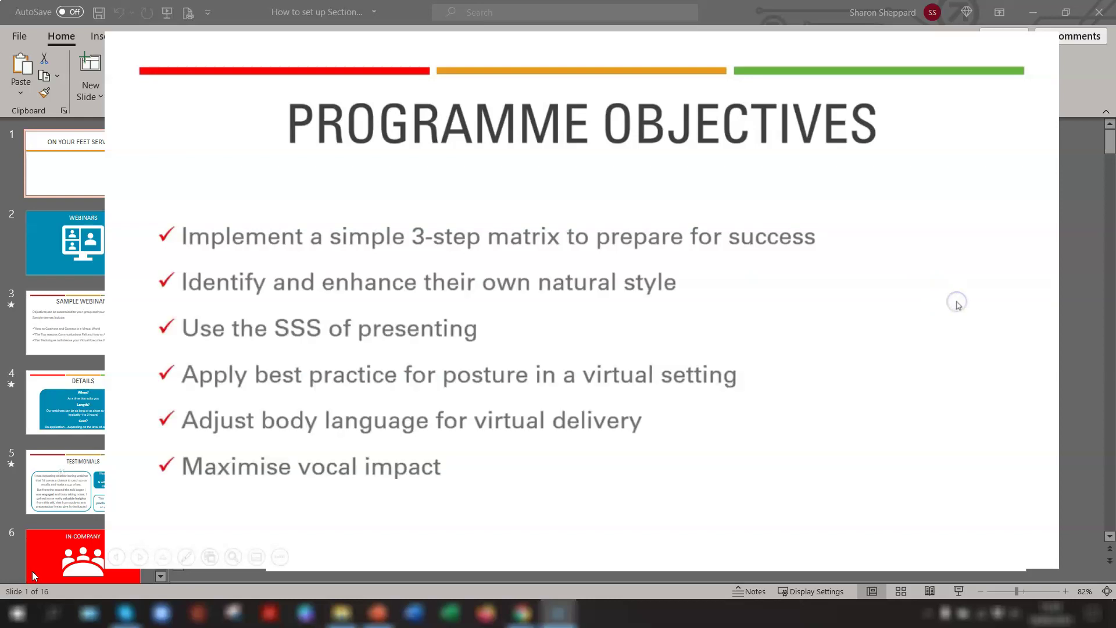
Reveal the continued objectives, including Control nerves and self-confidence
left_click(959, 300)
left_click(958, 299)
left_click(960, 299)
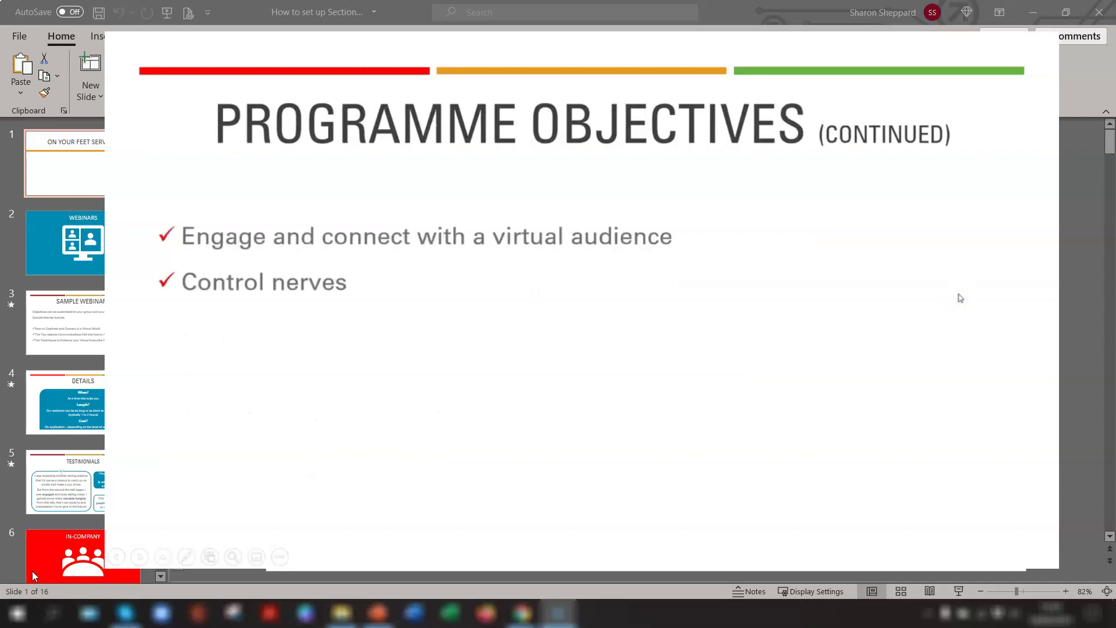
left_click(960, 297)
left_click(983, 285)
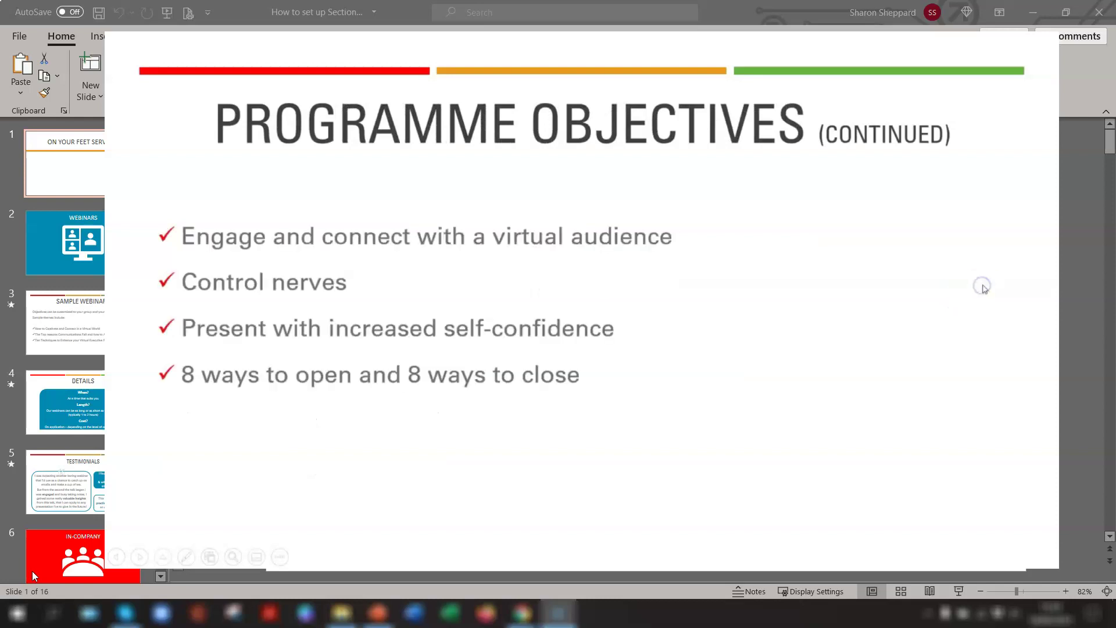
left_click(988, 281)
Reveal the INCLUDES items, then advance to TESTIMONIALS and its second quote
left_click(989, 281)
left_click(990, 281)
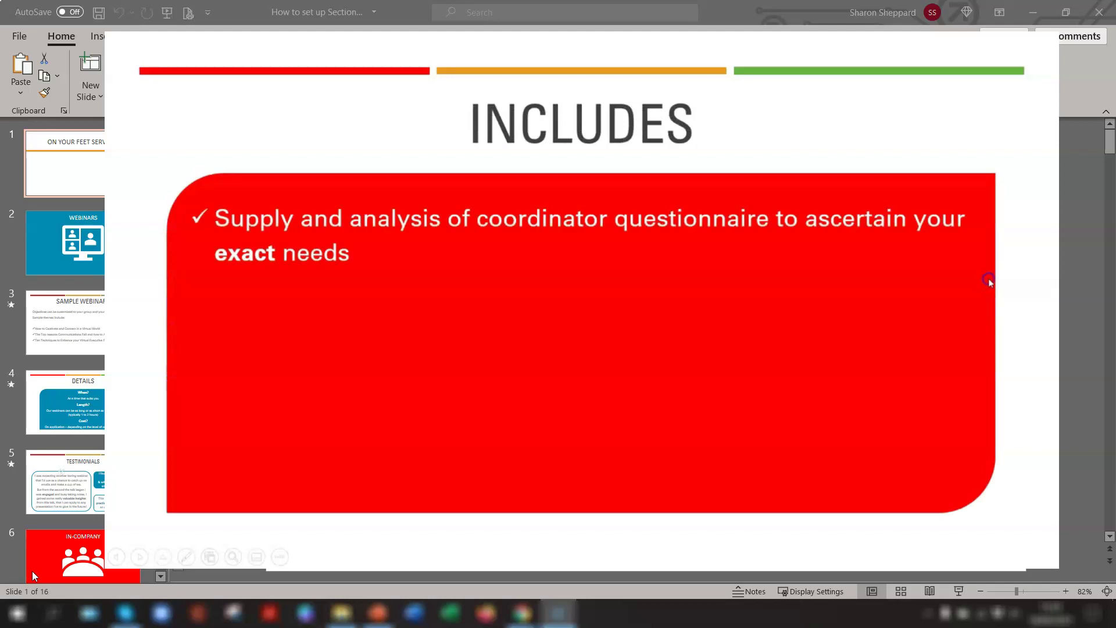
left_click(990, 283)
left_click(991, 283)
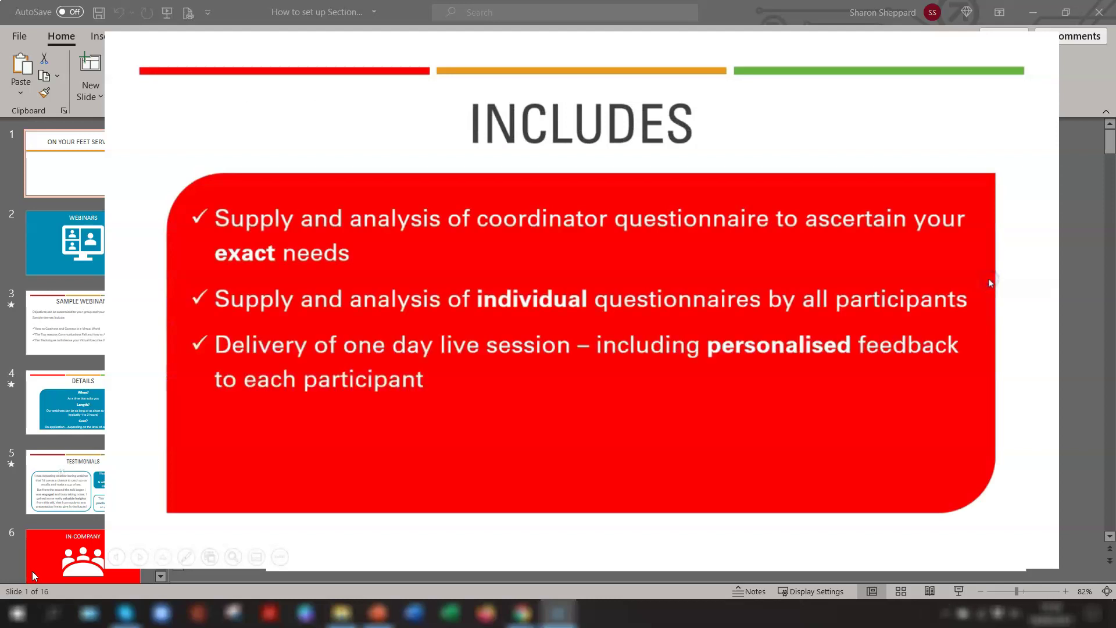
left_click(991, 284)
left_click(990, 282)
left_click(990, 282)
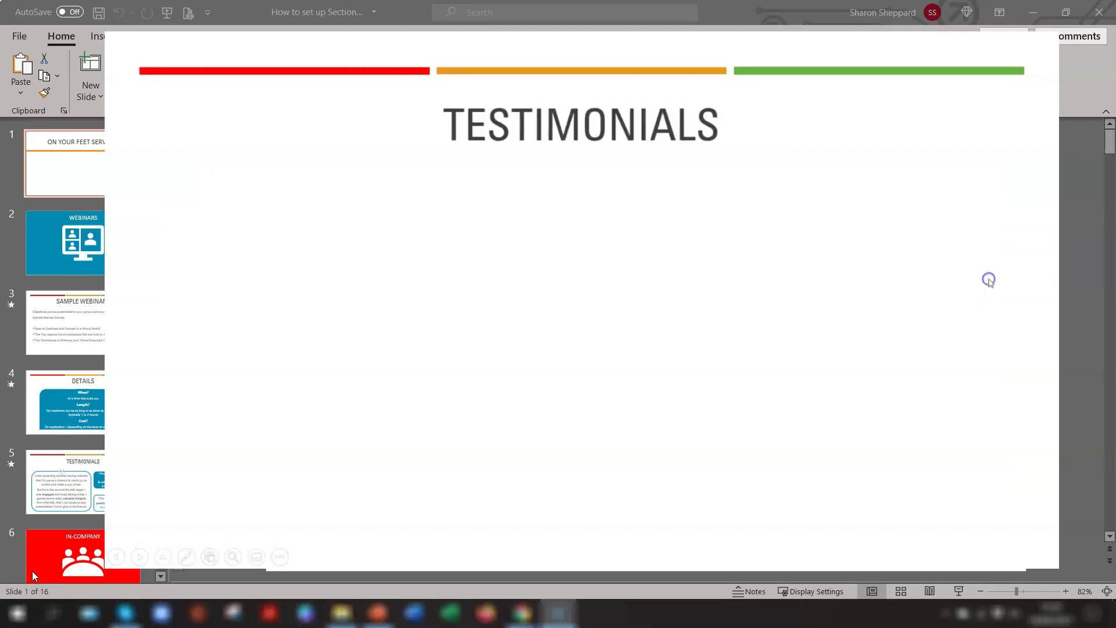
left_click(990, 283)
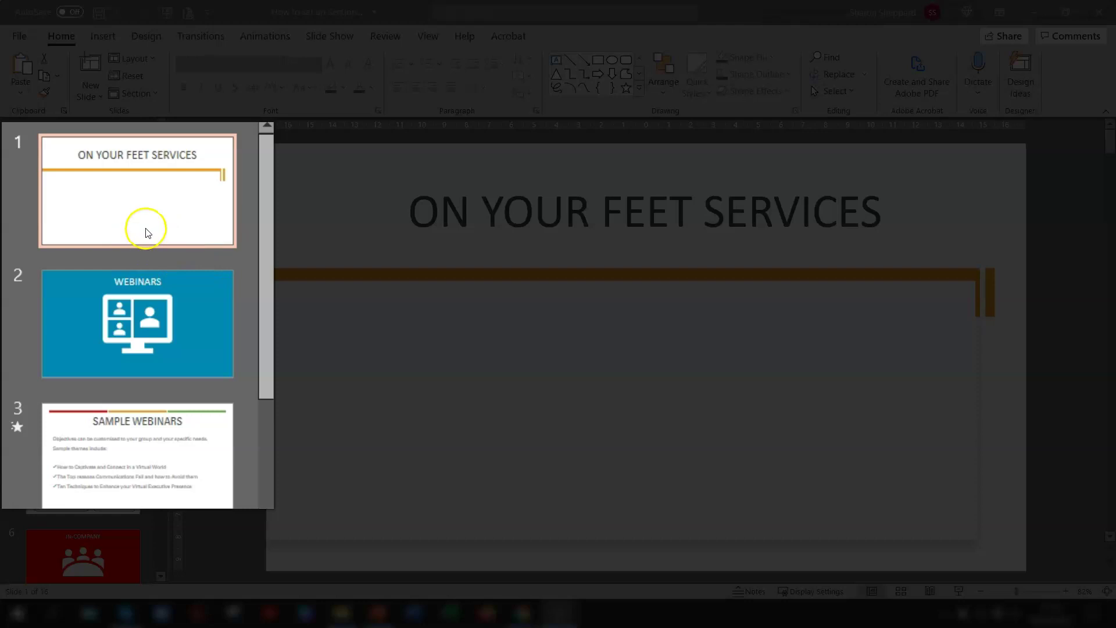
Add a section named Webinars starting at slide 2
left_click(113, 274)
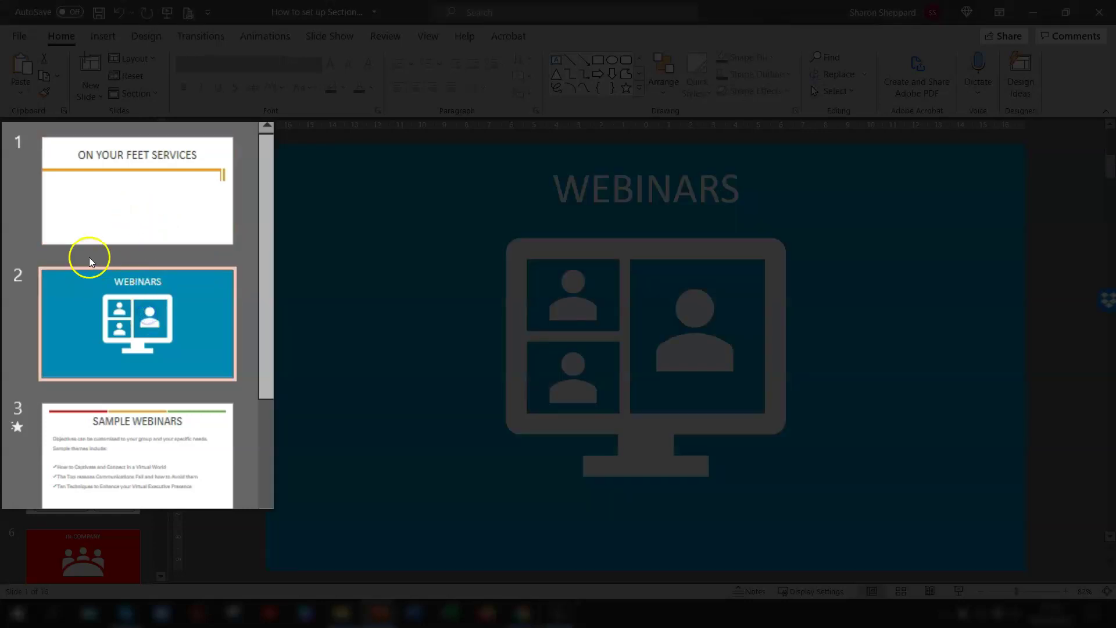
right_click(89, 257)
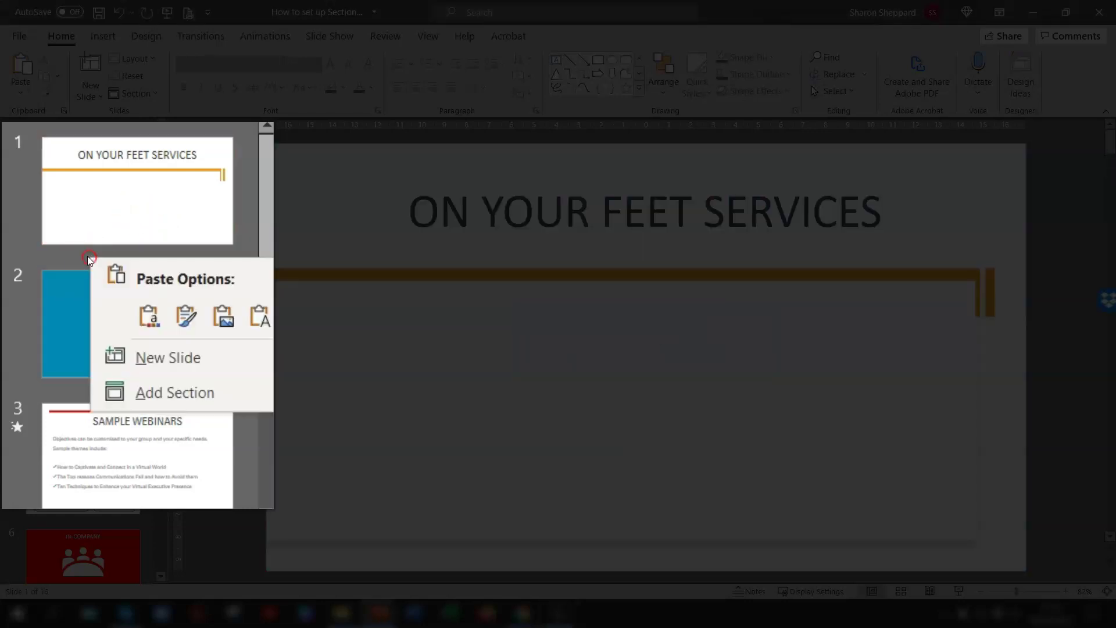
left_click(175, 392)
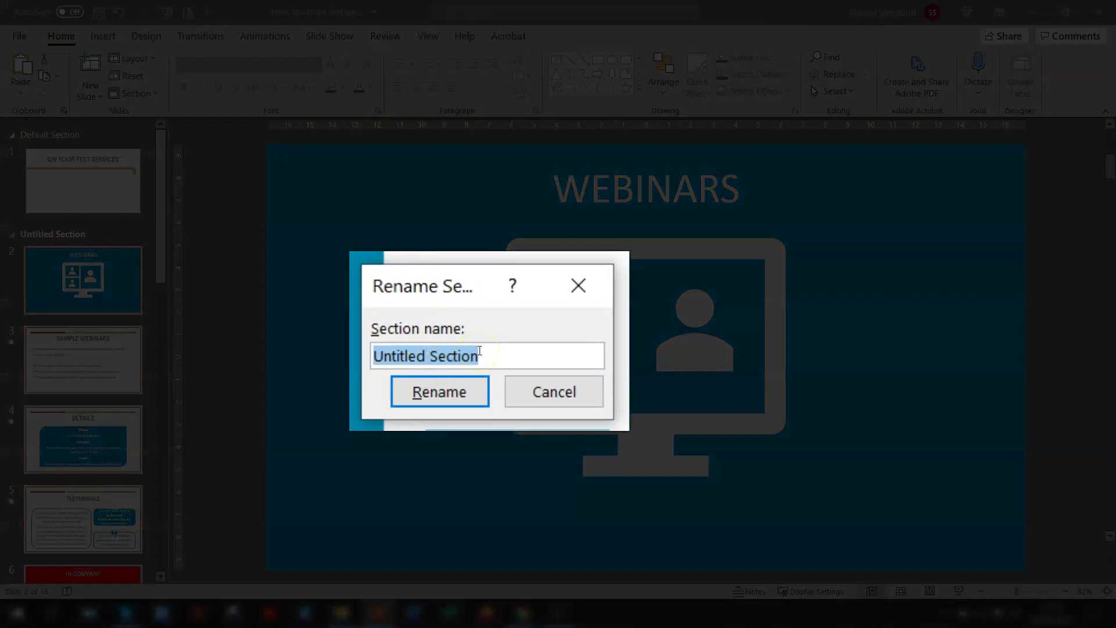
type("Webinars")
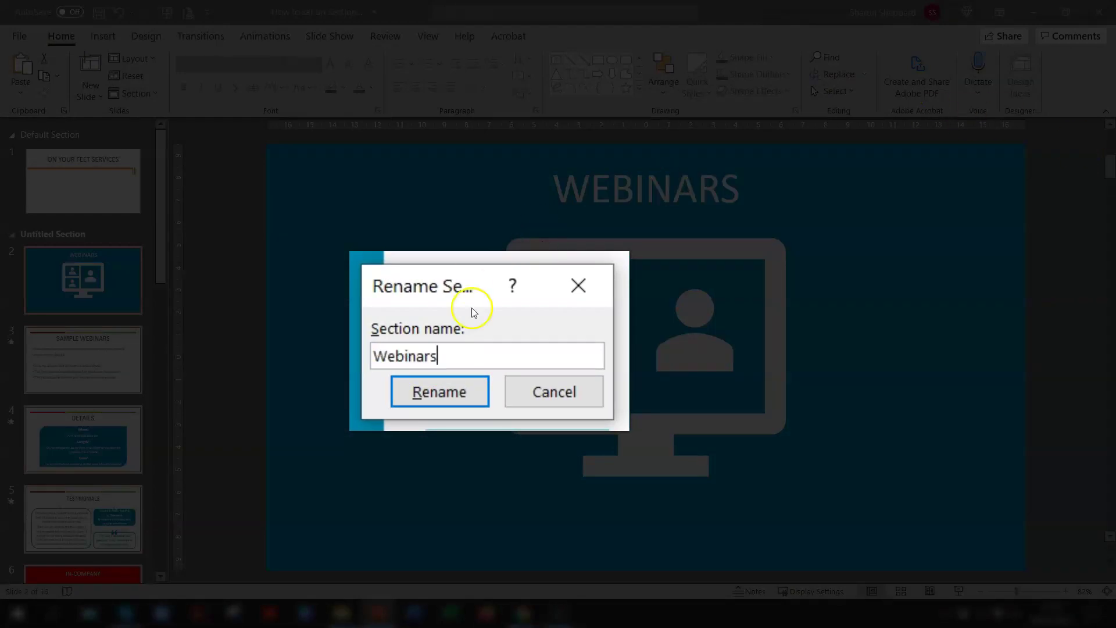
left_click(420, 396)
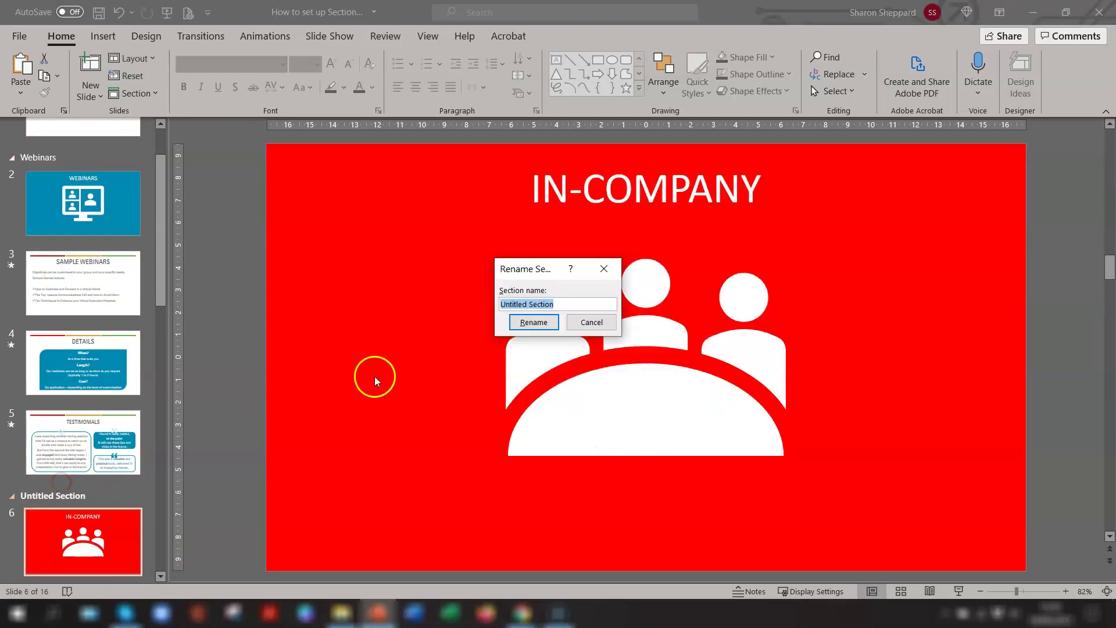
Name the remaining sections In-company, One:One and Desk, then return to the title slide
type("In-compan")
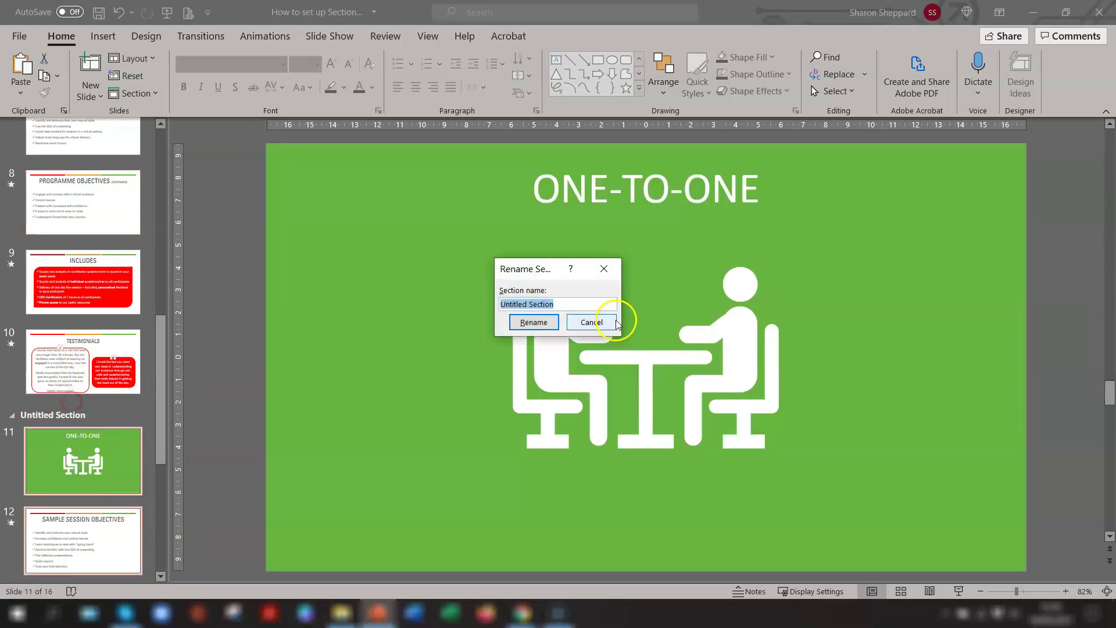
type("One:One")
left_click(527, 323)
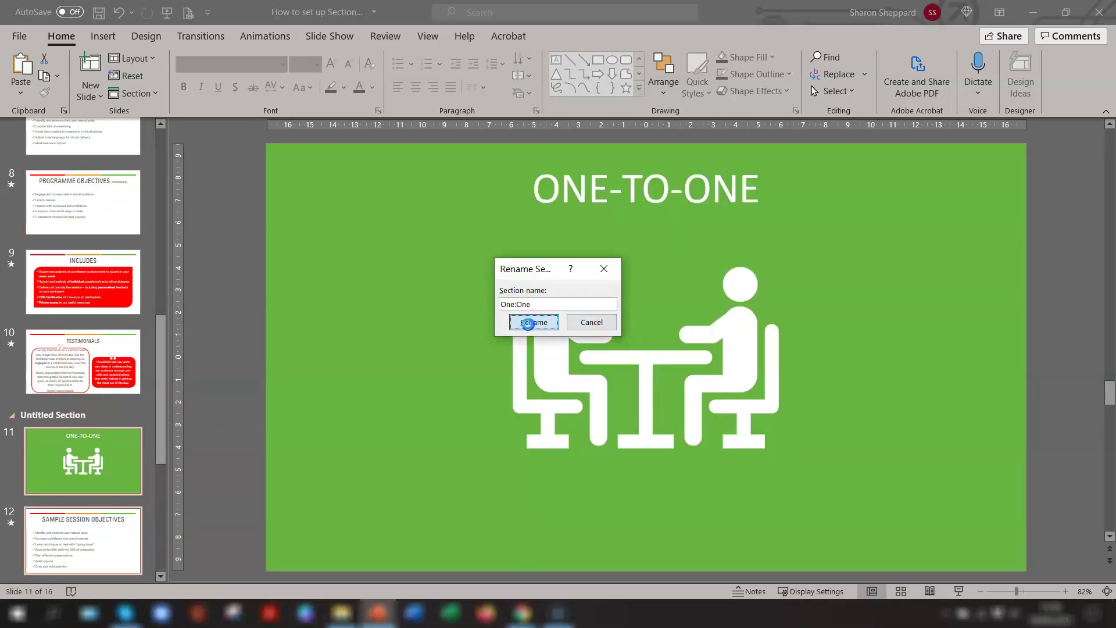
scroll(70, 378, "down", 5)
type("Desk")
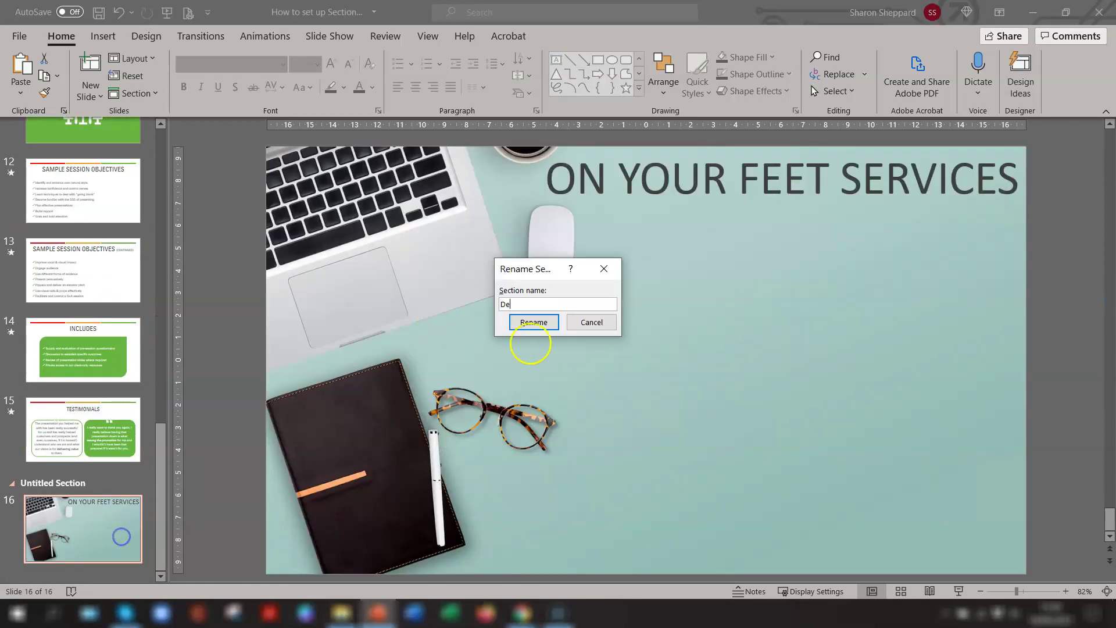
left_click(530, 322)
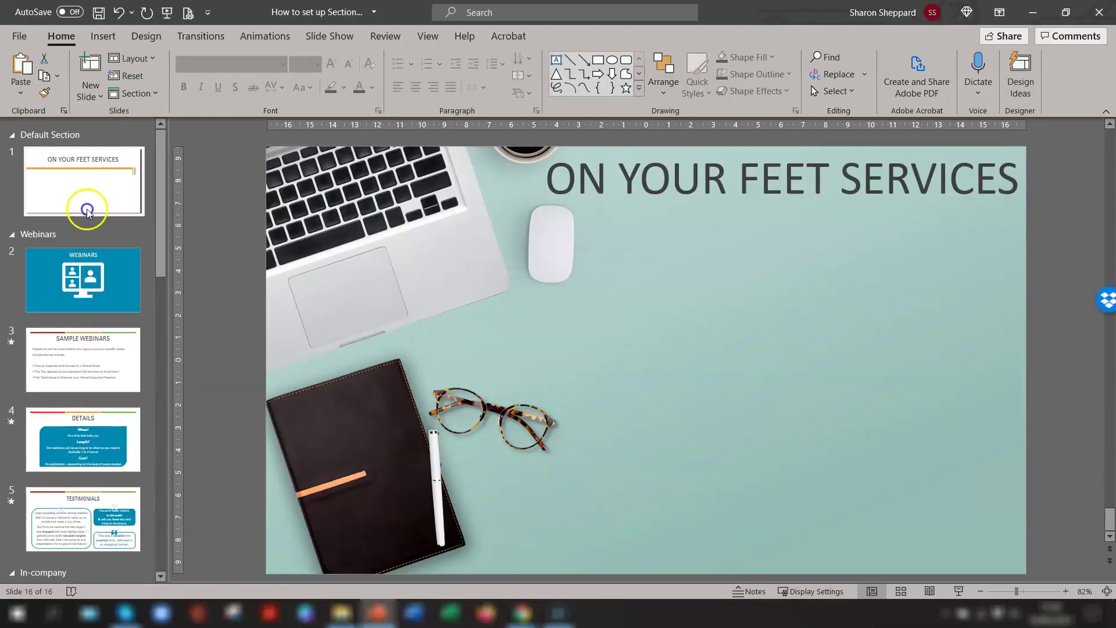
left_click(87, 209)
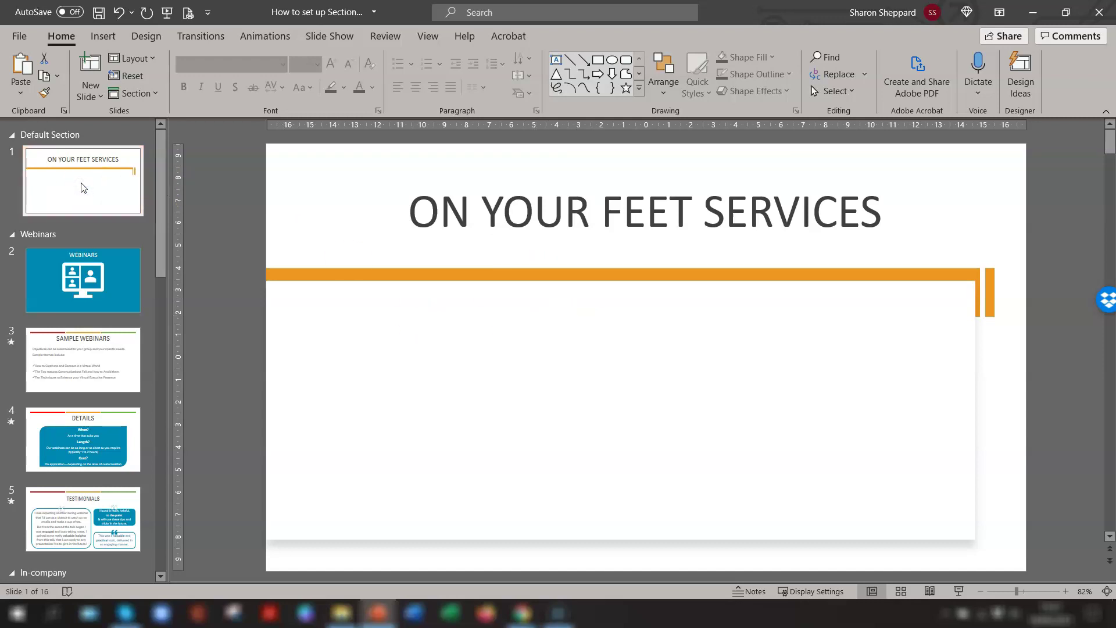
Show the Summary, Section and Slide Zoom choices from the Insert ribbon
left_click(103, 36)
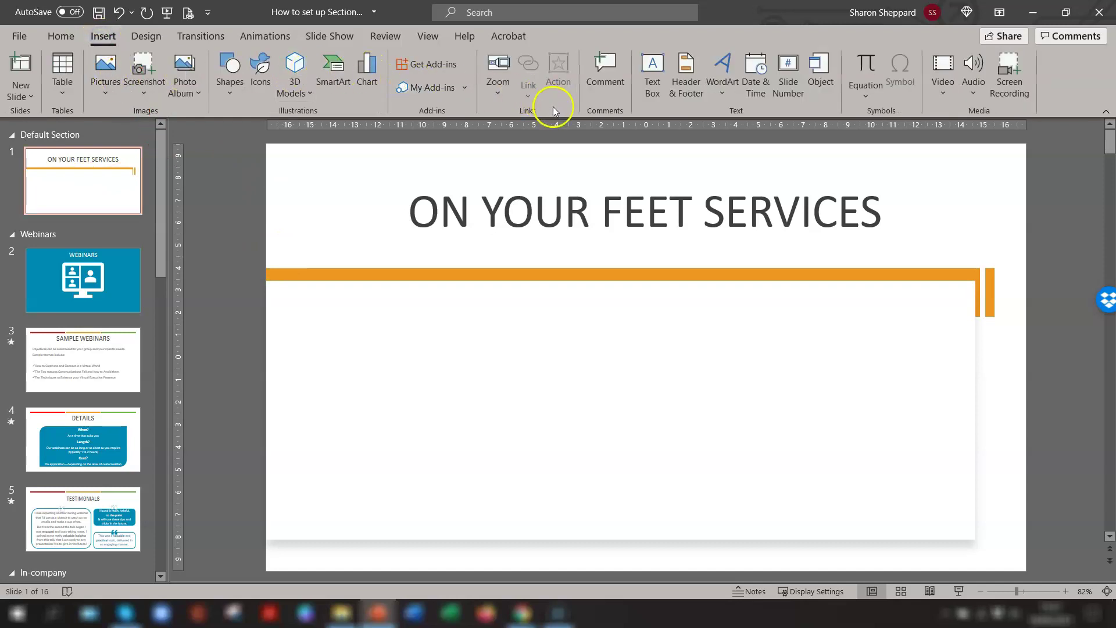
left_click(497, 93)
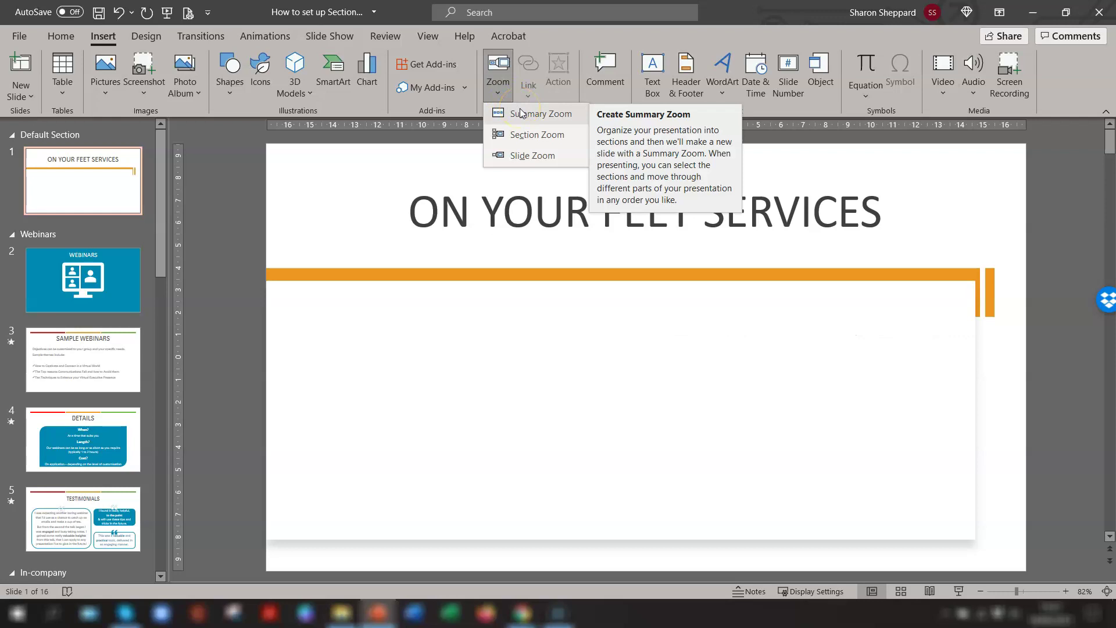
Insert section zooms for the Webinars, In-company and One:One sections on the title slide
left_click(535, 135)
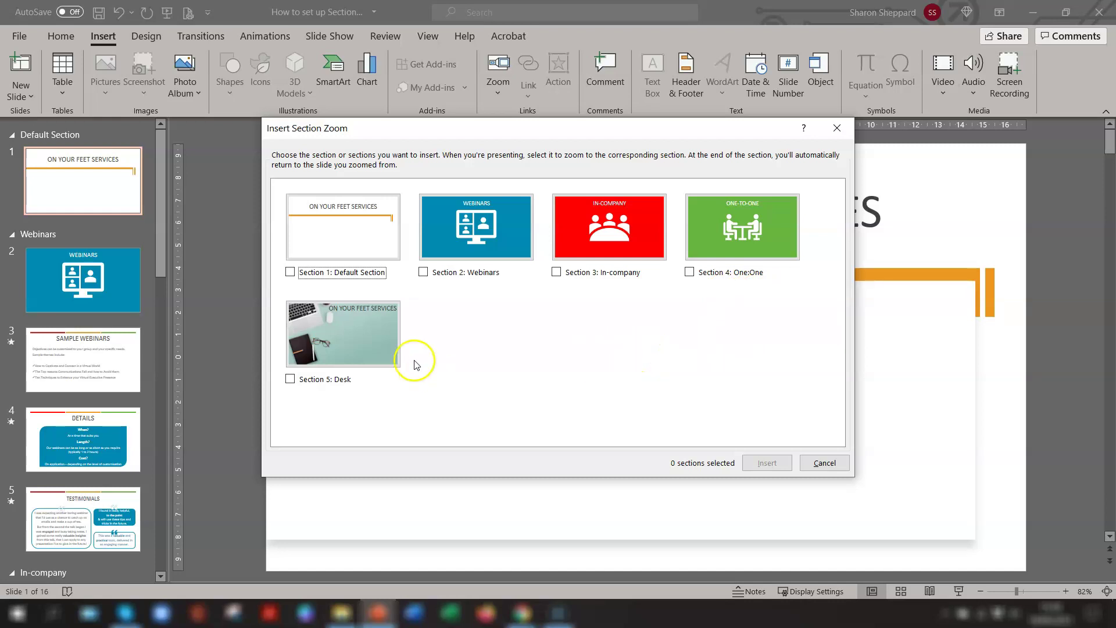
left_click(423, 272)
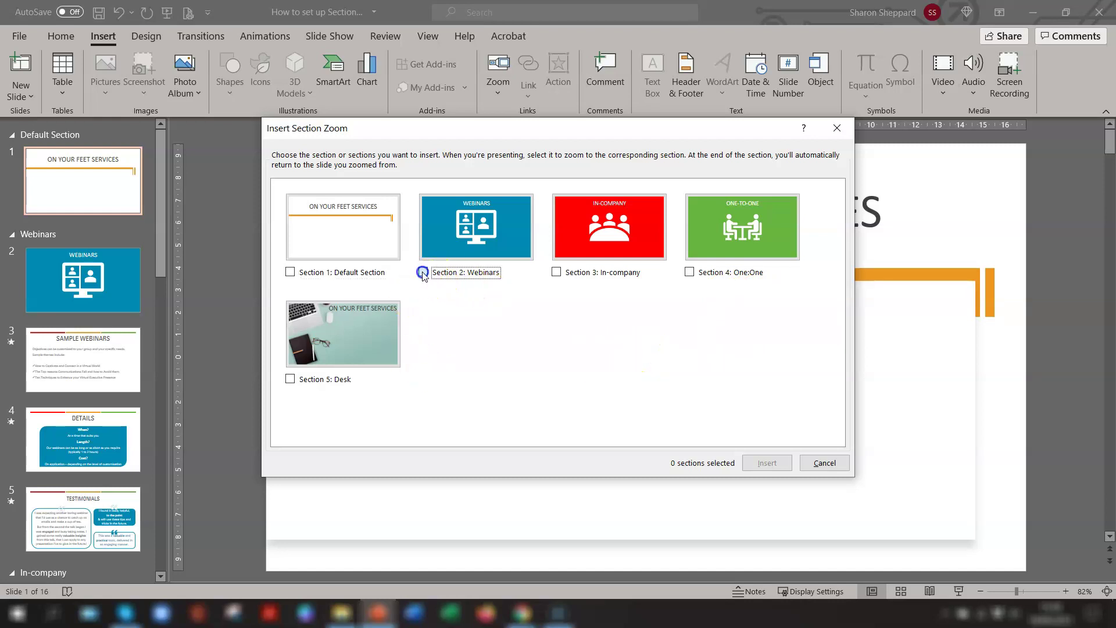
left_click(556, 272)
left_click(689, 272)
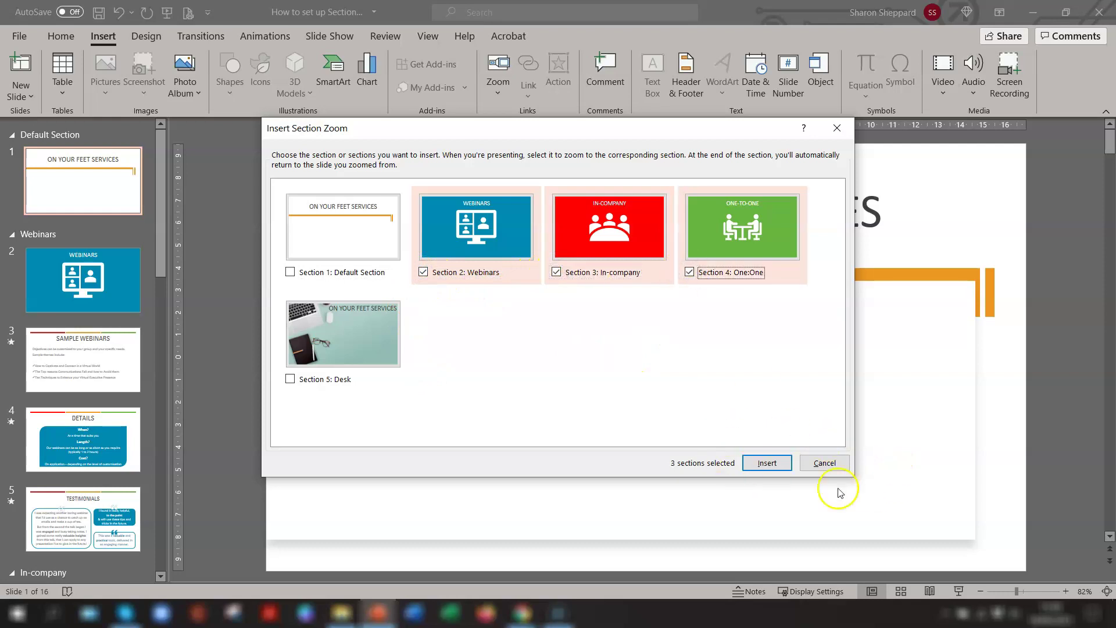
left_click(761, 463)
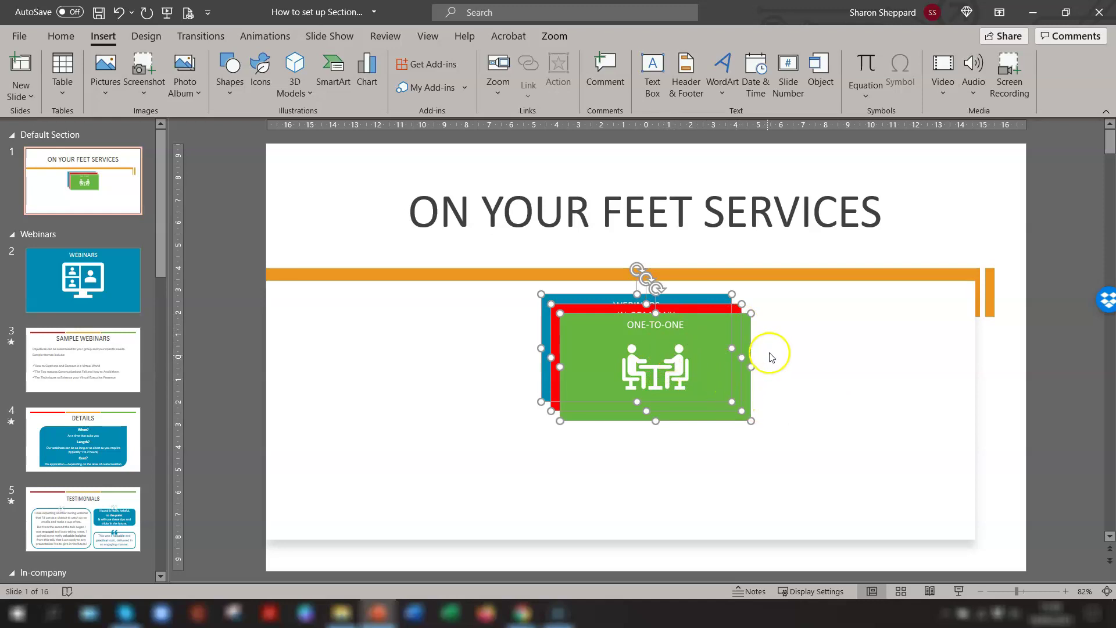
Arrange the zooms left to right as Webinars, In-Company, One-to-One, evenly spaced
left_click(771, 355)
left_click_drag(644, 368, 857, 393)
left_click_drag(718, 368, 729, 400)
left_click_drag(640, 317, 397, 370)
key("Tab")
key("Left")
key("Left")
key("Left")
key("Left")
key("Tab")
key("Left")
key("Left")
key("Escape")
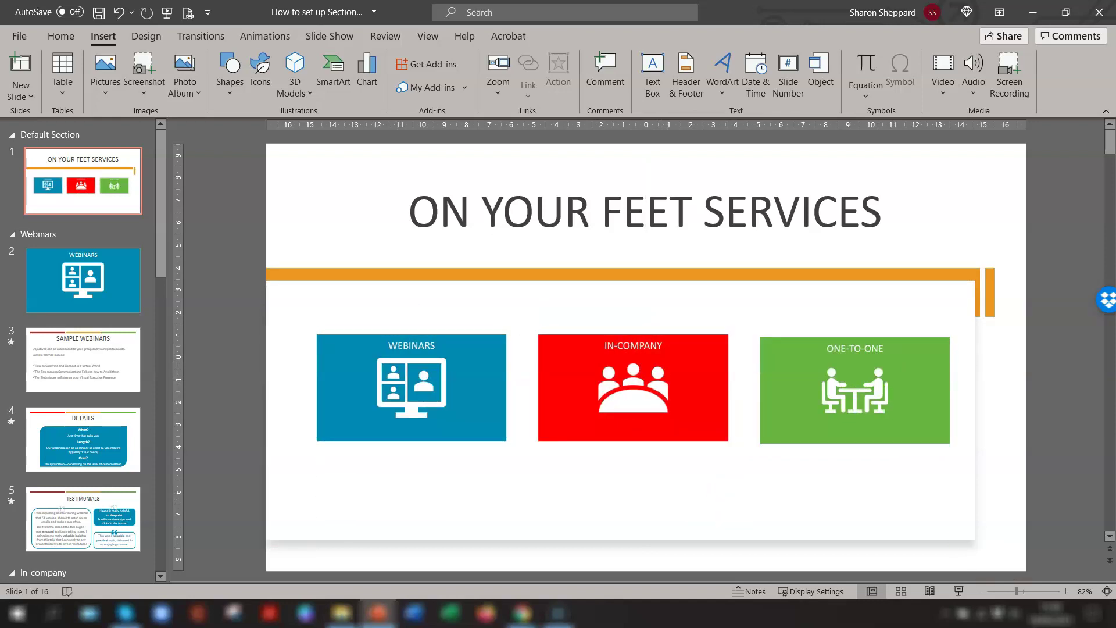
left_click(375, 293)
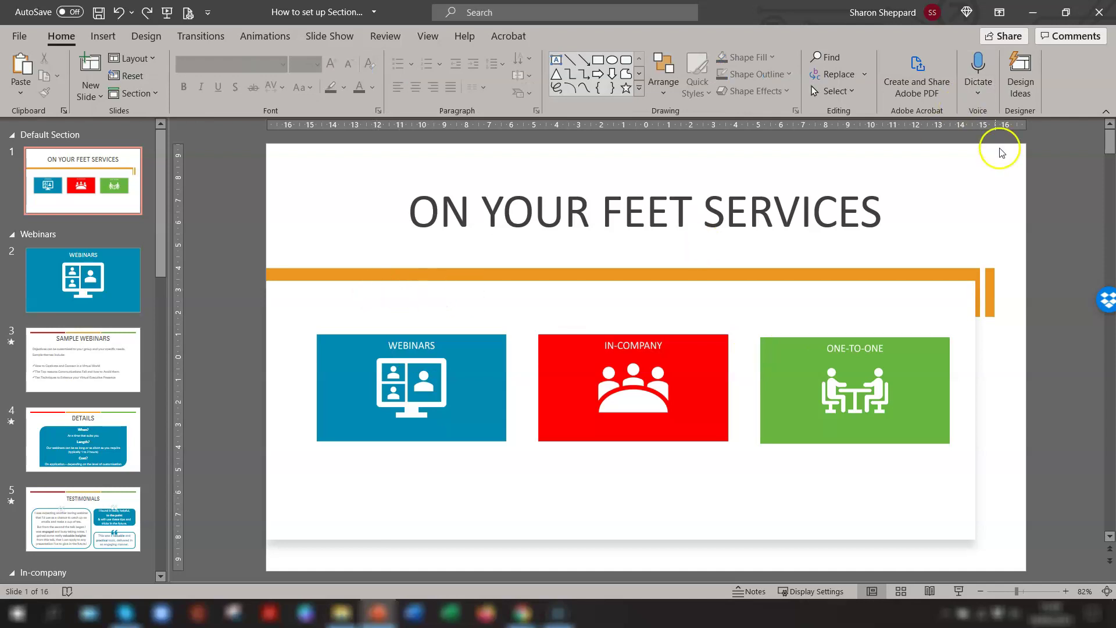
Select the Webinars zoom on slide 1 and show its Zoom settings
left_click(340, 385)
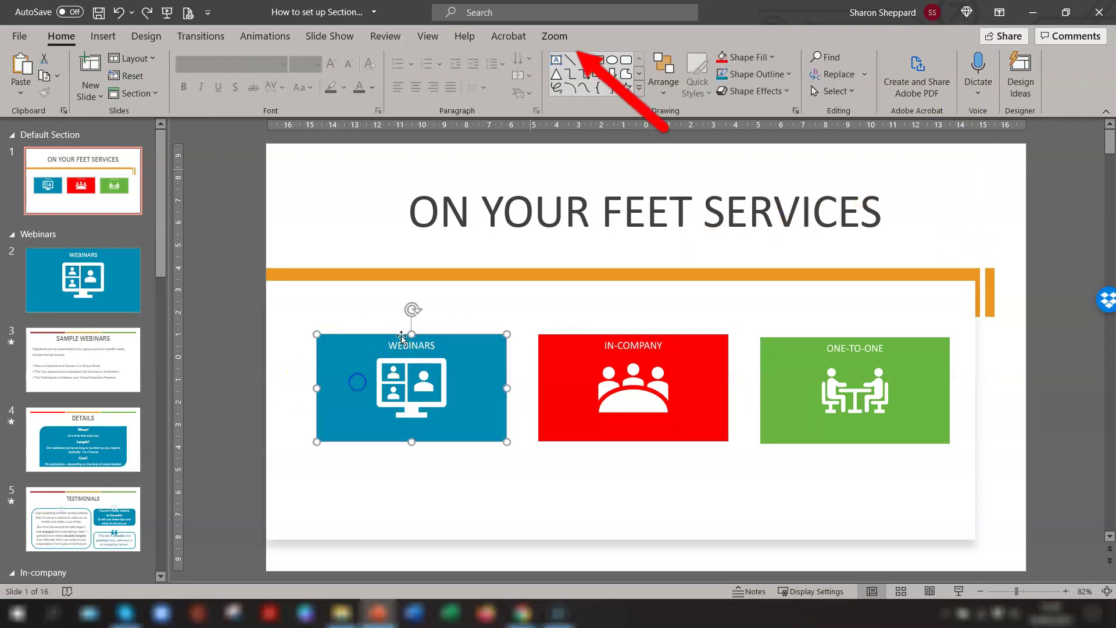
left_click(553, 36)
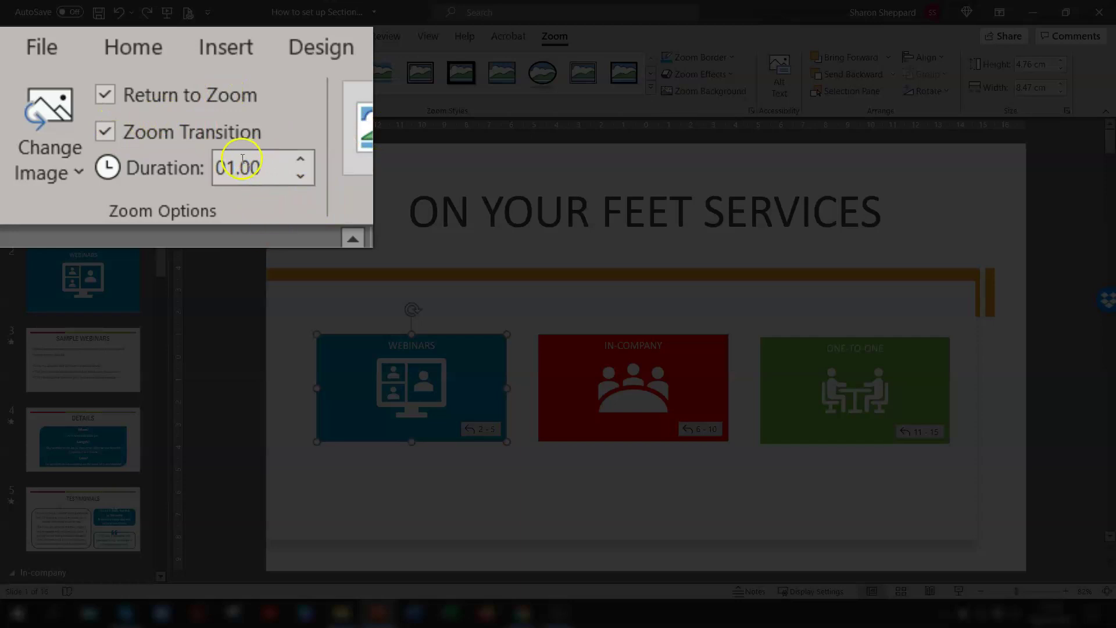
left_click(306, 172)
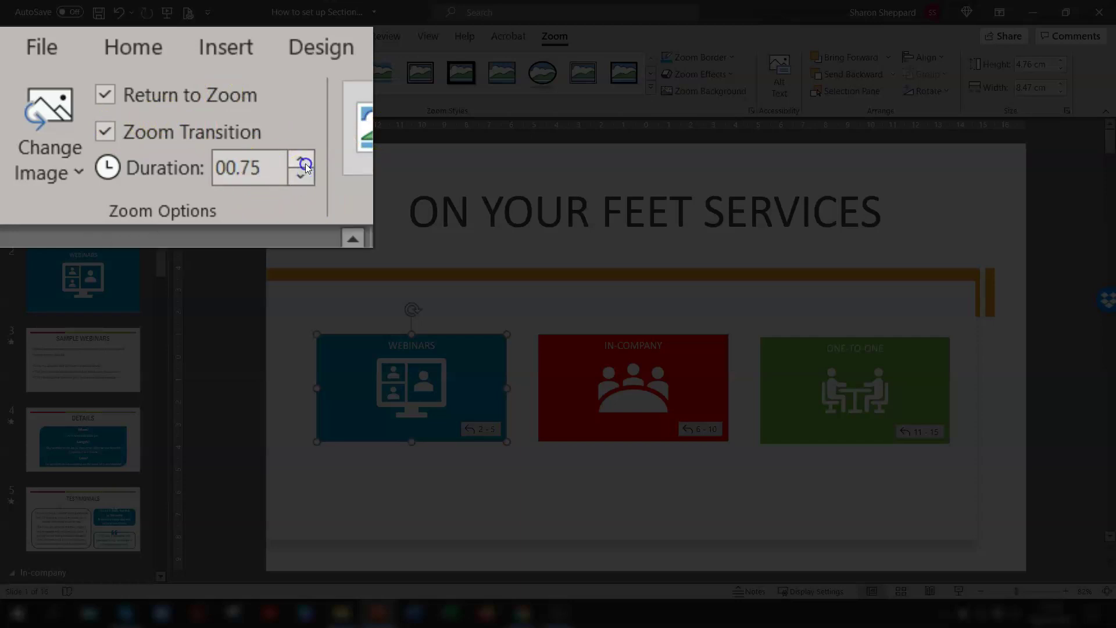
left_click(305, 163)
left_click(286, 164)
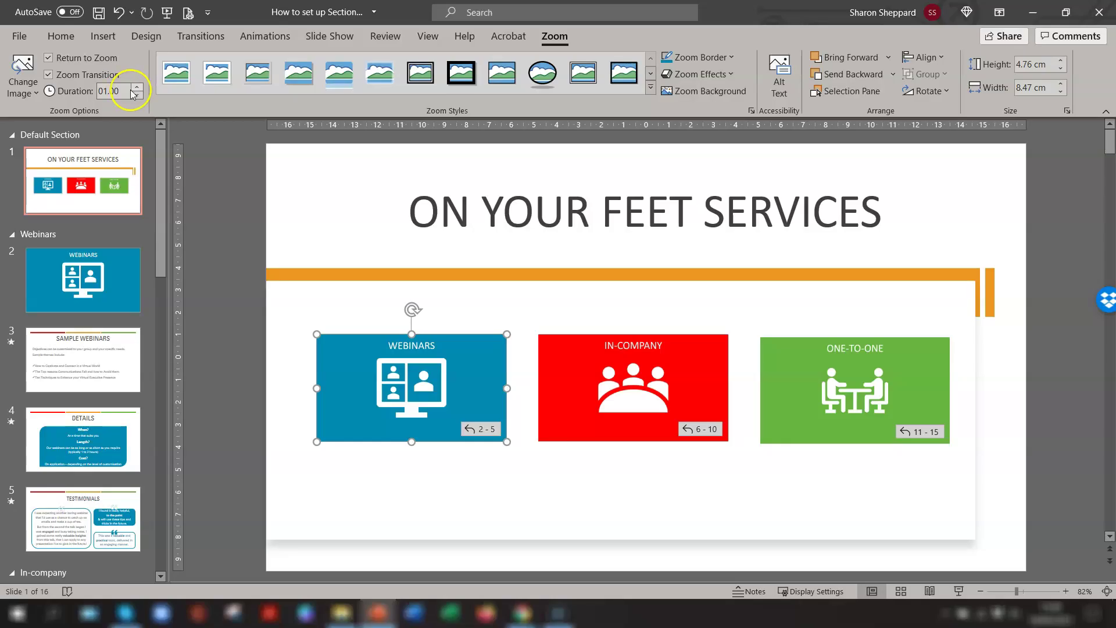
left_click(1028, 356)
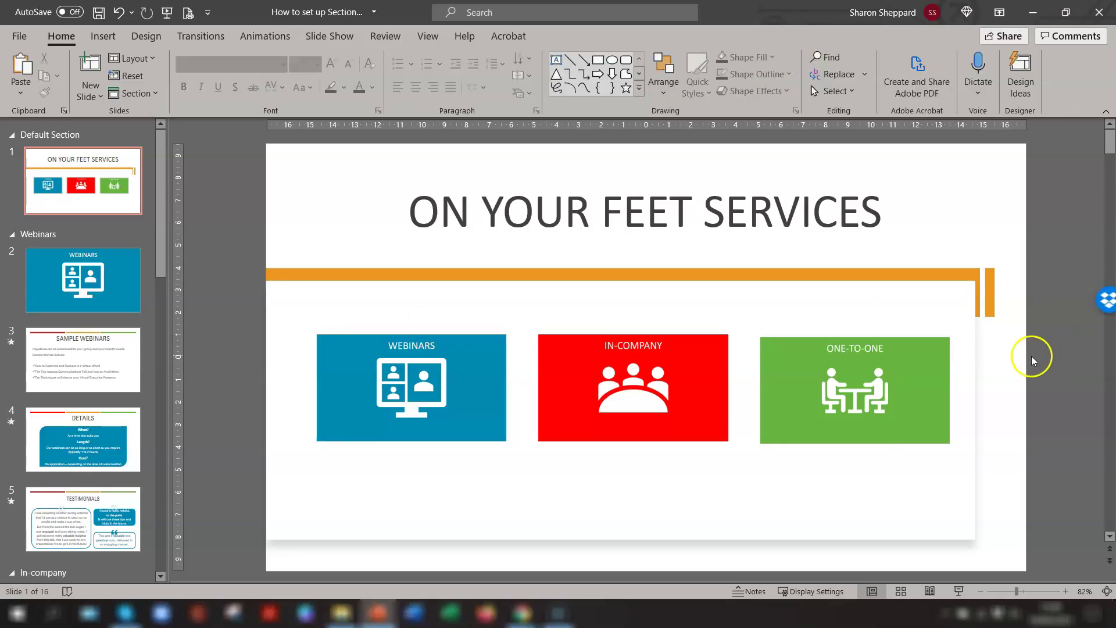
Choose Change Image for the Webinars zoom to bring up Insert Pictures
left_click(480, 365)
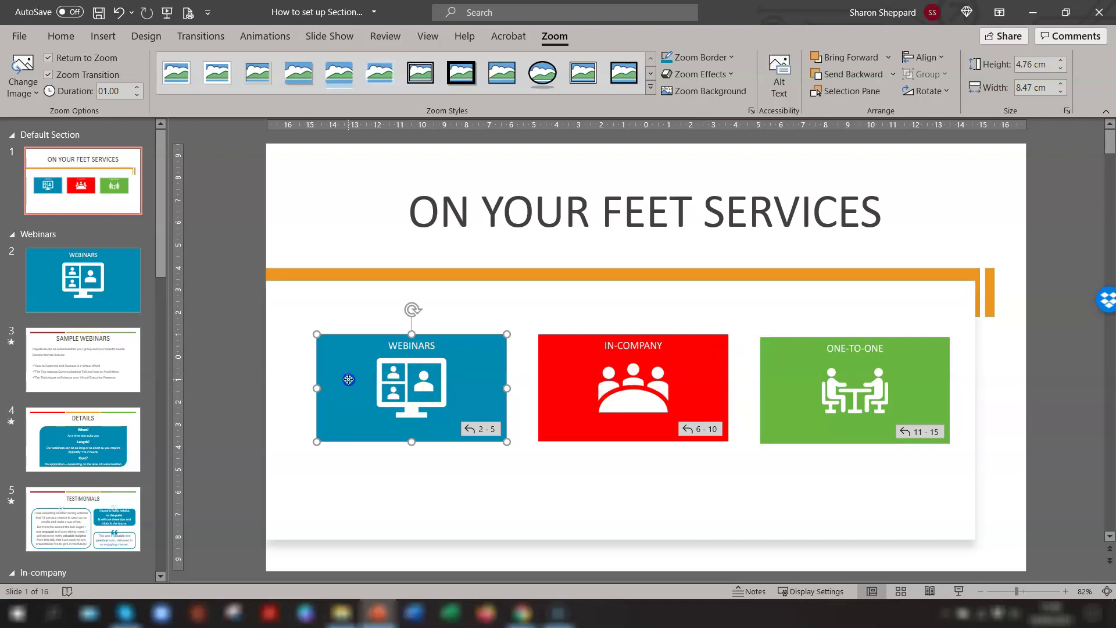
left_click(549, 52)
left_click(32, 94)
left_click(38, 111)
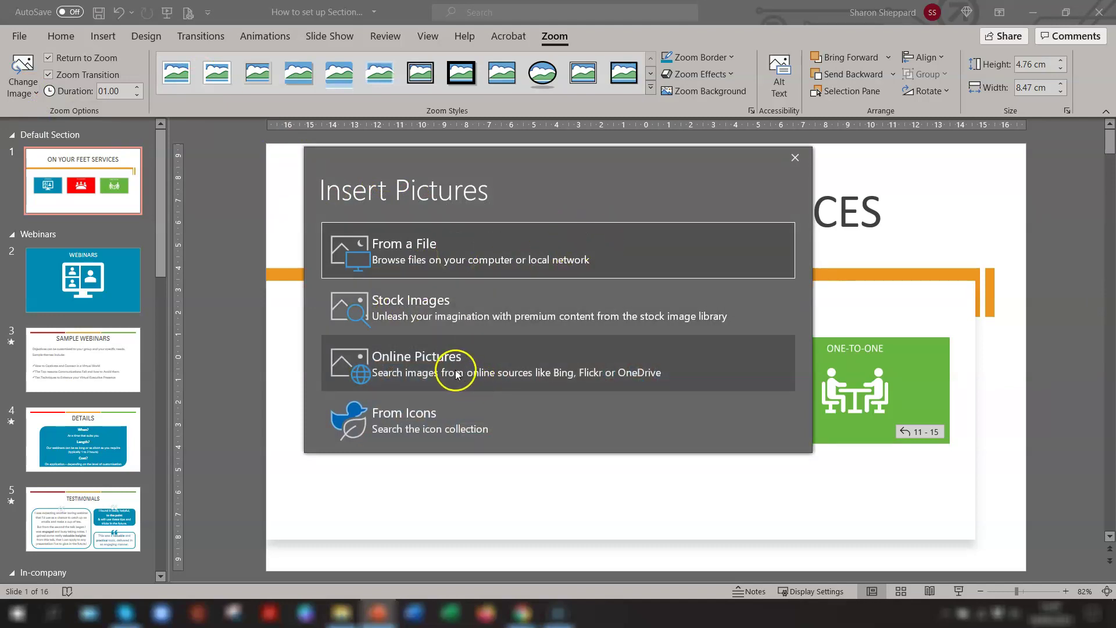
left_click(452, 416)
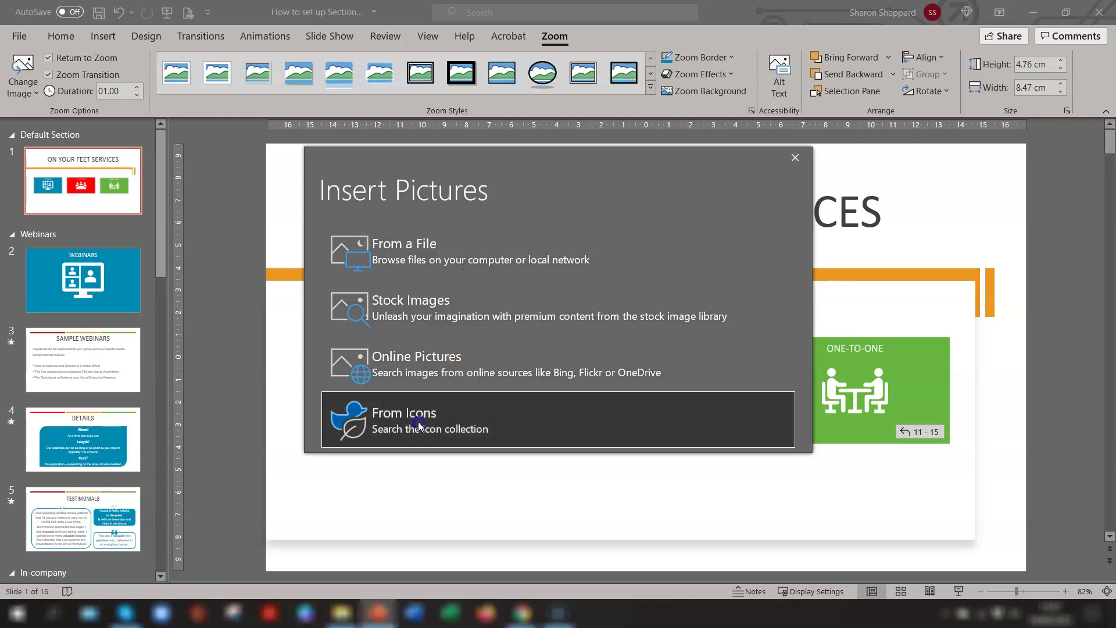
Search icons for 'meeting' and use the video-meeting monitor icon as the zoom image
left_click(418, 421)
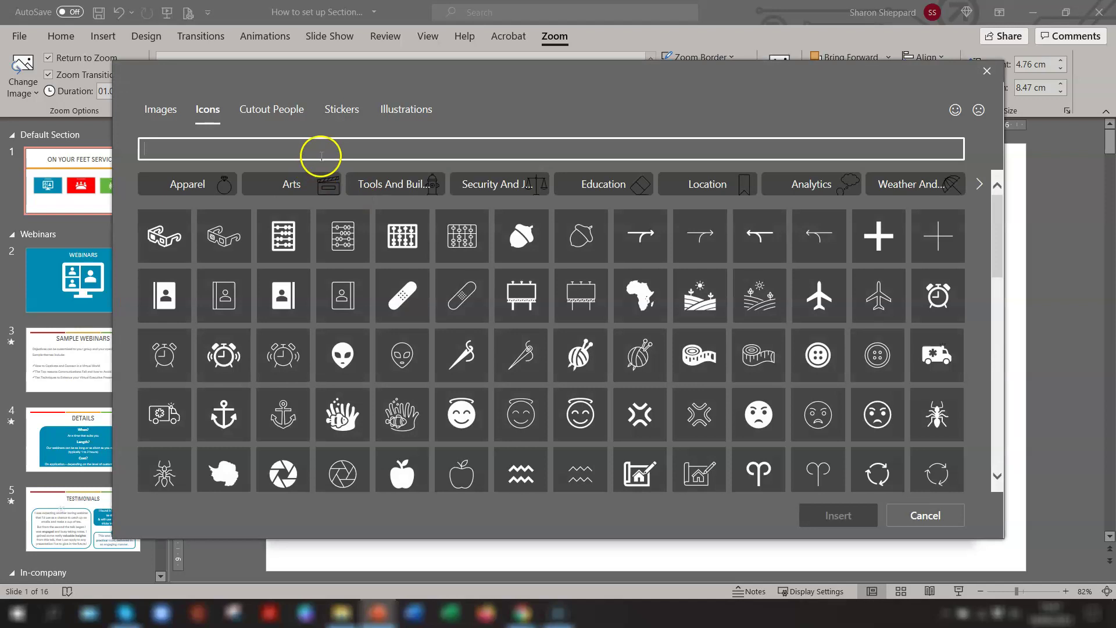
type("meeting")
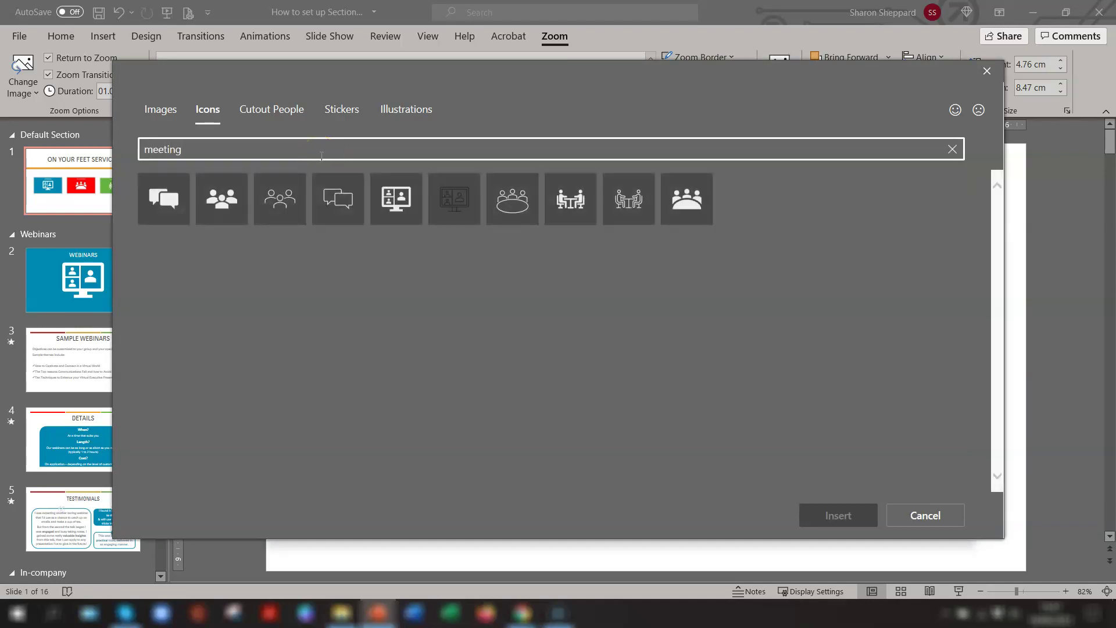
left_click(396, 198)
left_click(844, 517)
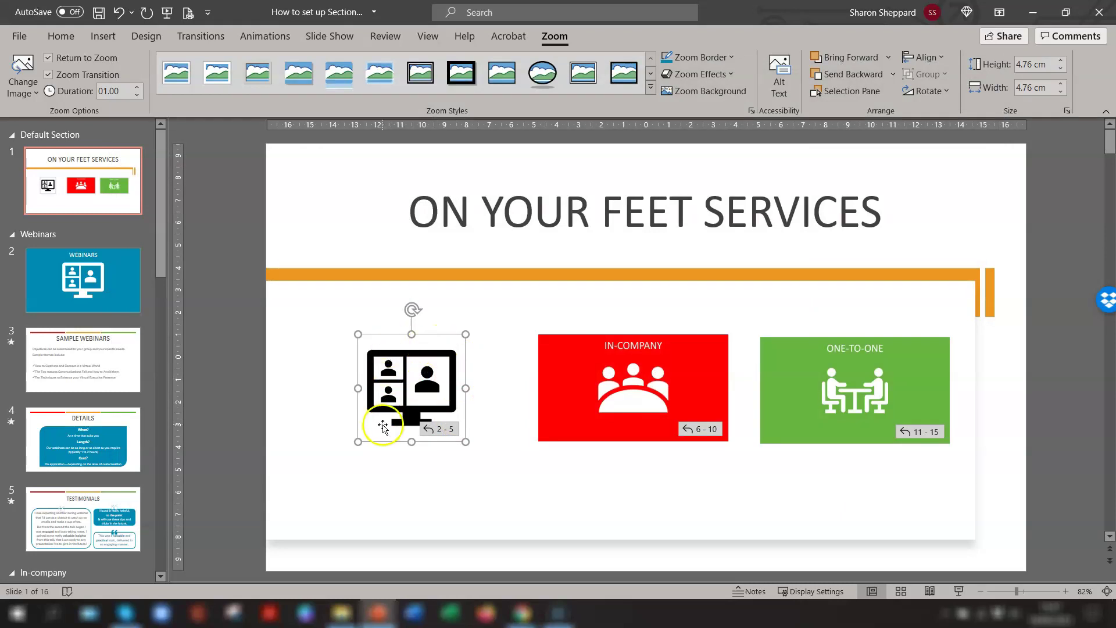
left_click(575, 494)
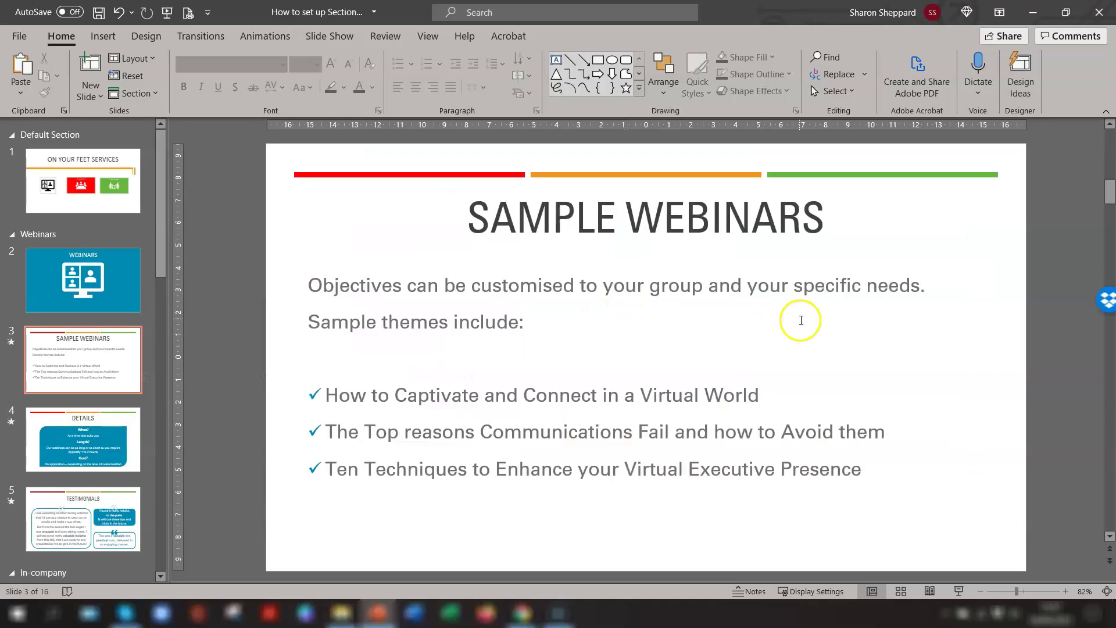
Go back to slide 1 and select the monitor icon zoom
left_click(106, 181)
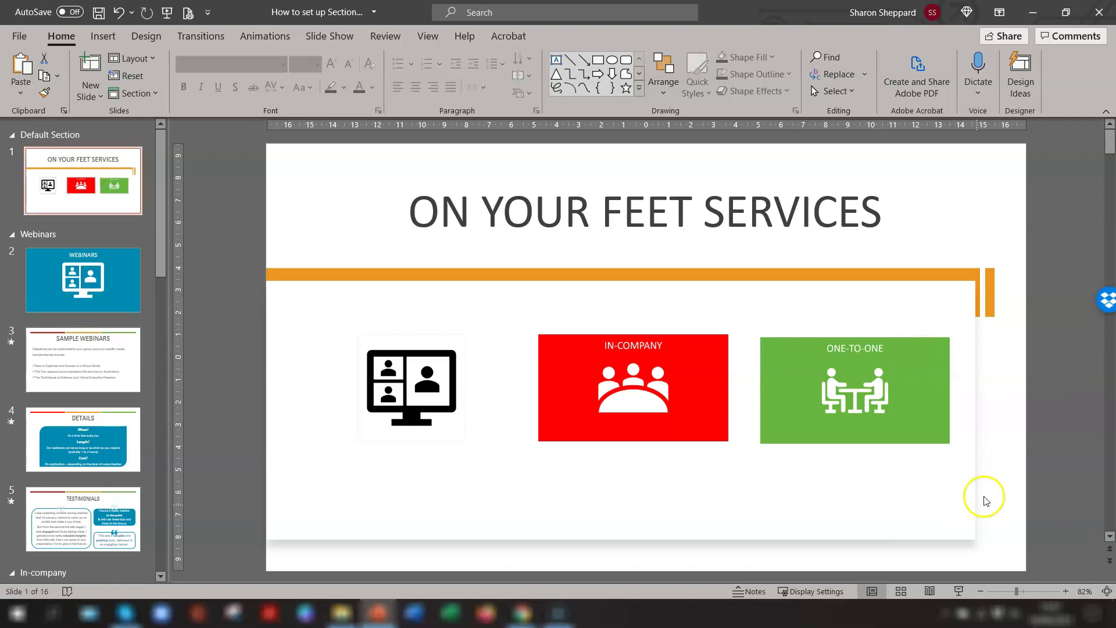
left_click(397, 364)
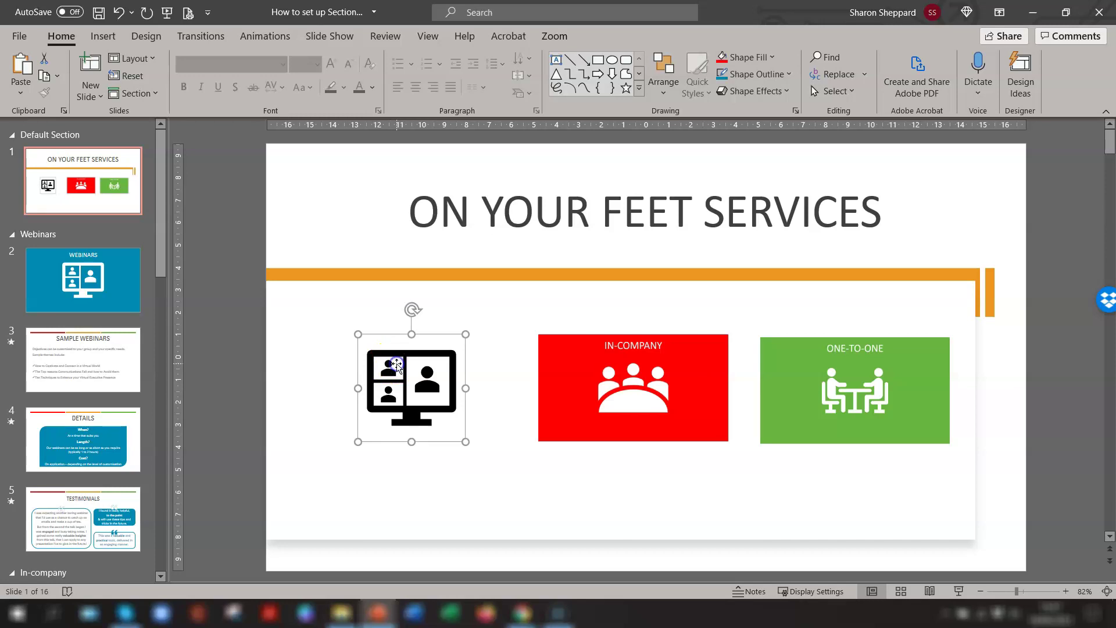
Reset the Webinars zoom's image back to its original Webinars slide thumbnail
left_click(561, 35)
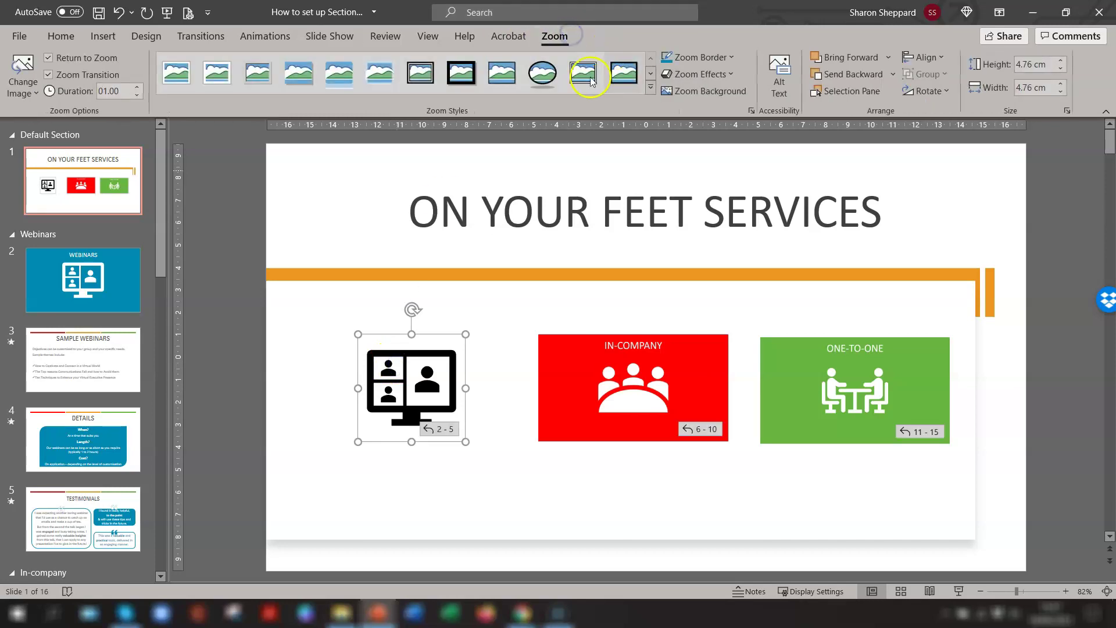
left_click(29, 93)
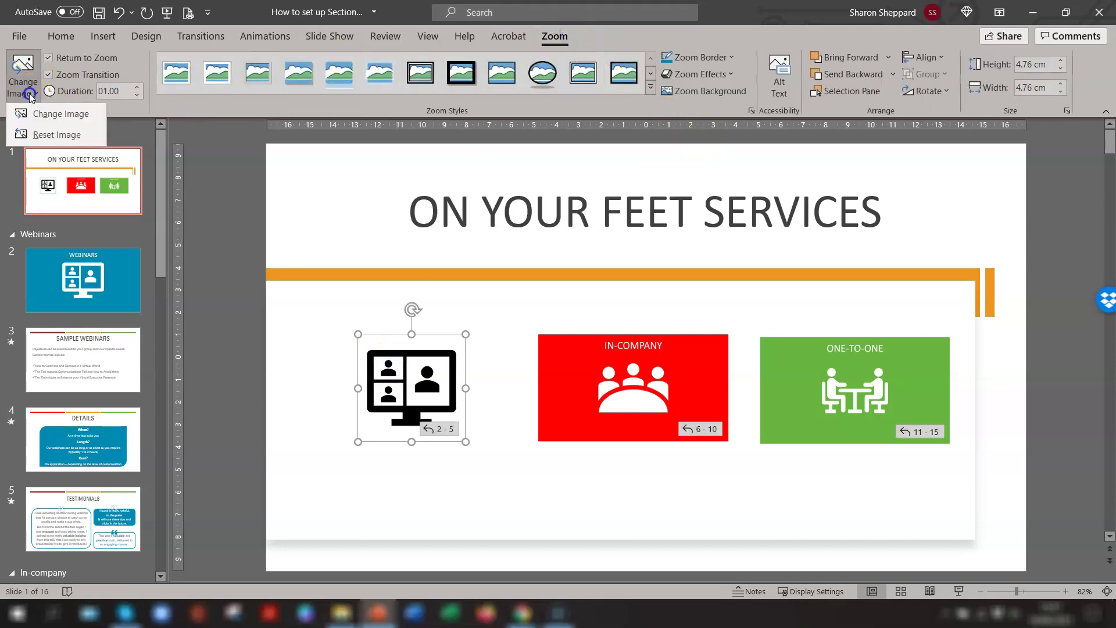
left_click(68, 136)
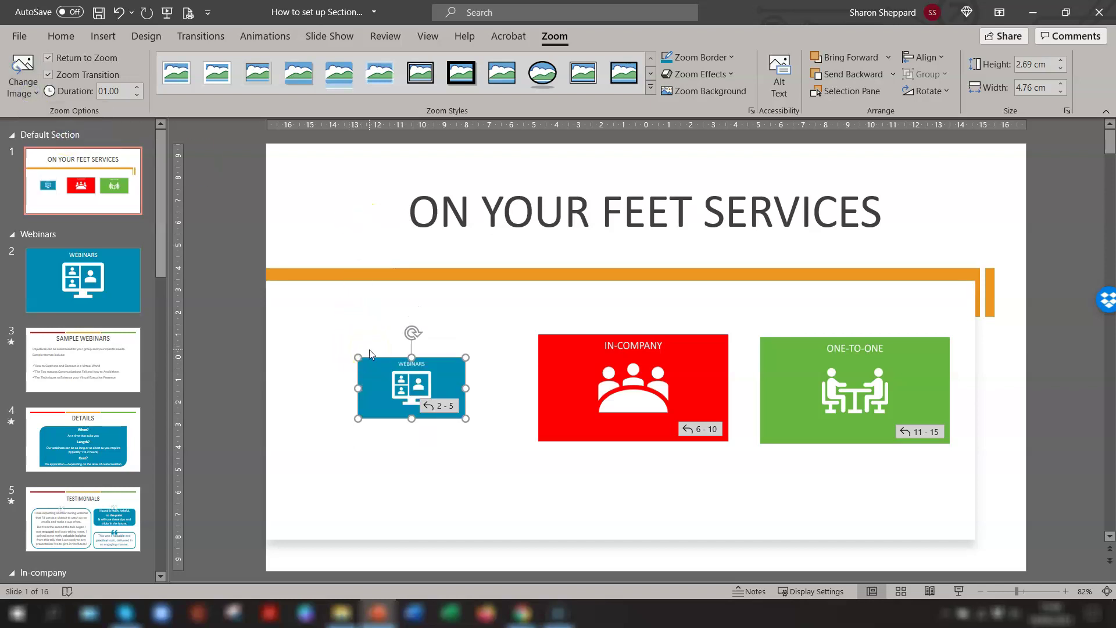
left_click(159, 225)
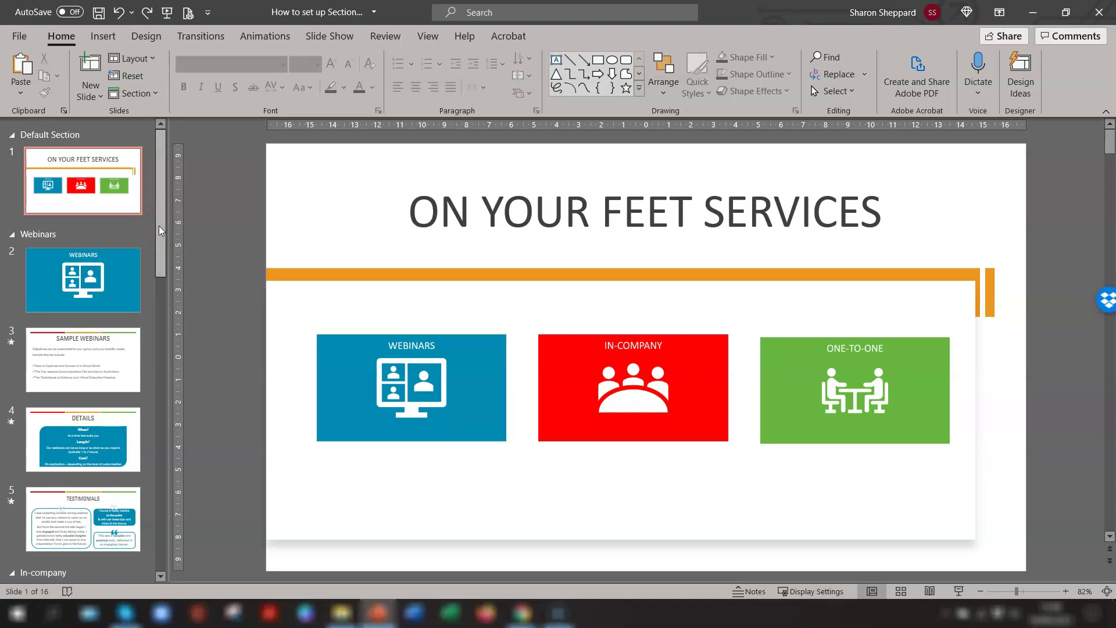
left_click_drag(159, 226, 160, 557)
Insert Webinars, In-company and One:One section zooms on desk slide 16
left_click(120, 558)
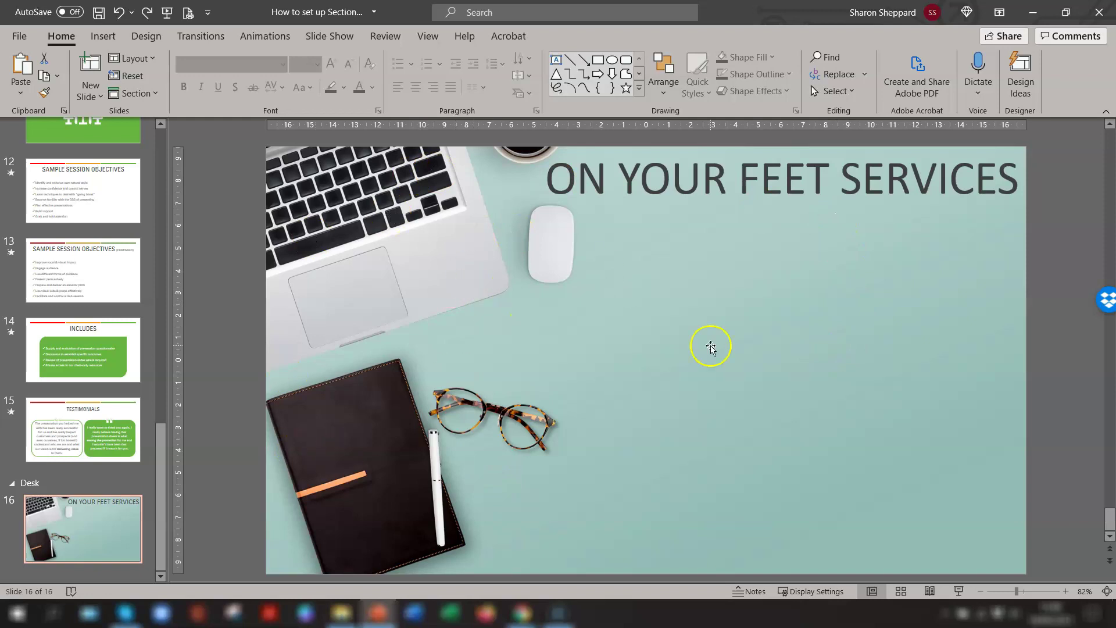
left_click(102, 37)
left_click(497, 94)
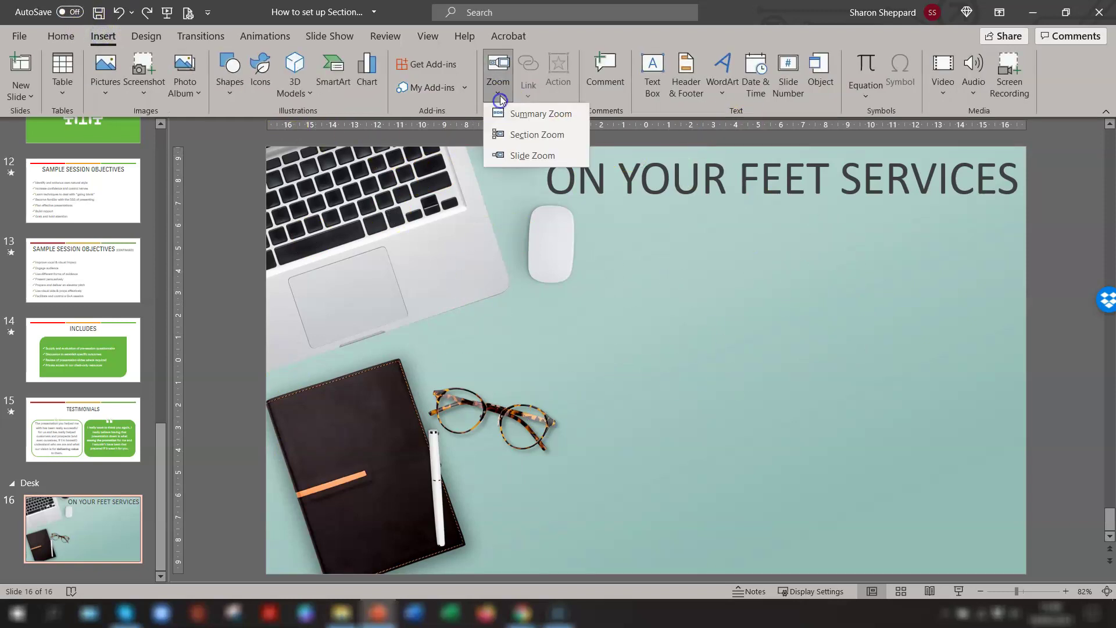
left_click(525, 136)
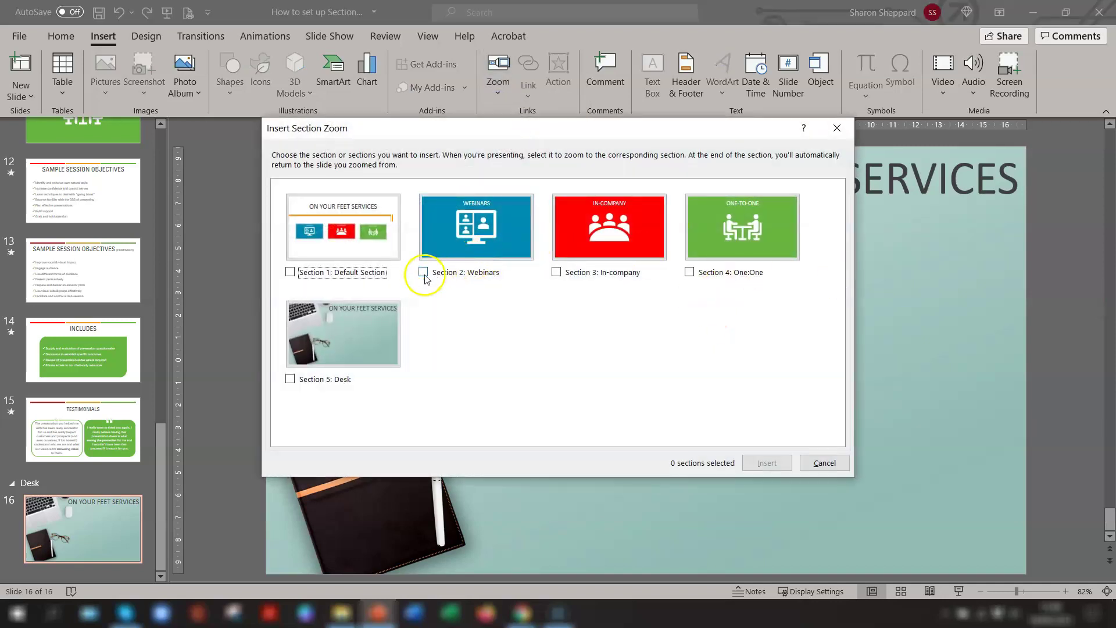
left_click(423, 272)
left_click(555, 272)
left_click(690, 272)
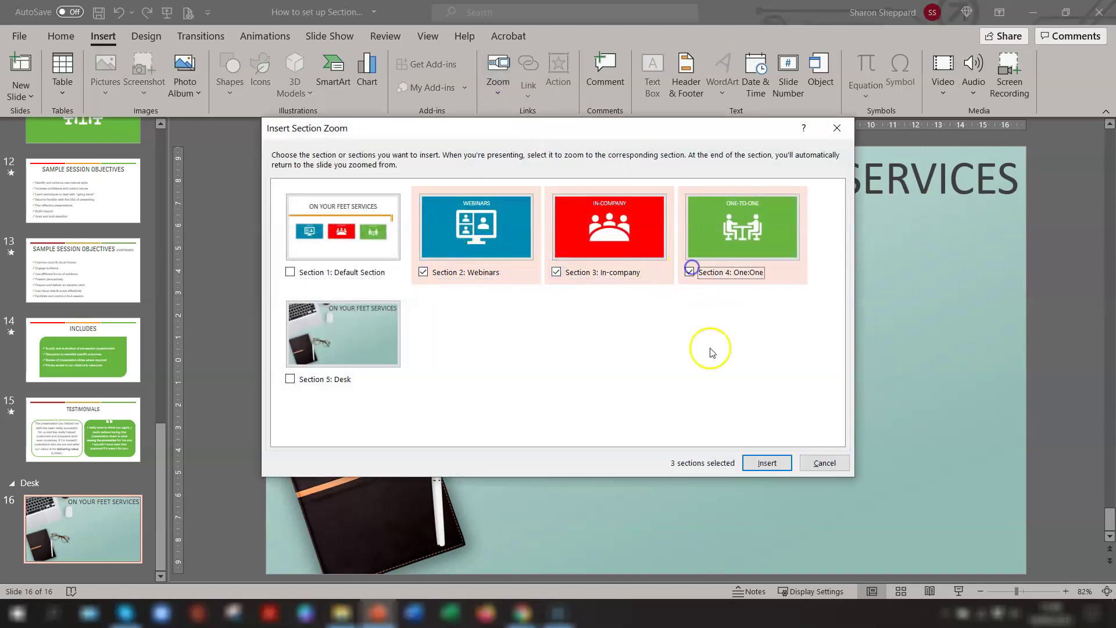
left_click(767, 463)
Spread the three stacked zooms apart across the desk photo
left_click(847, 403)
left_click_drag(693, 386, 903, 300)
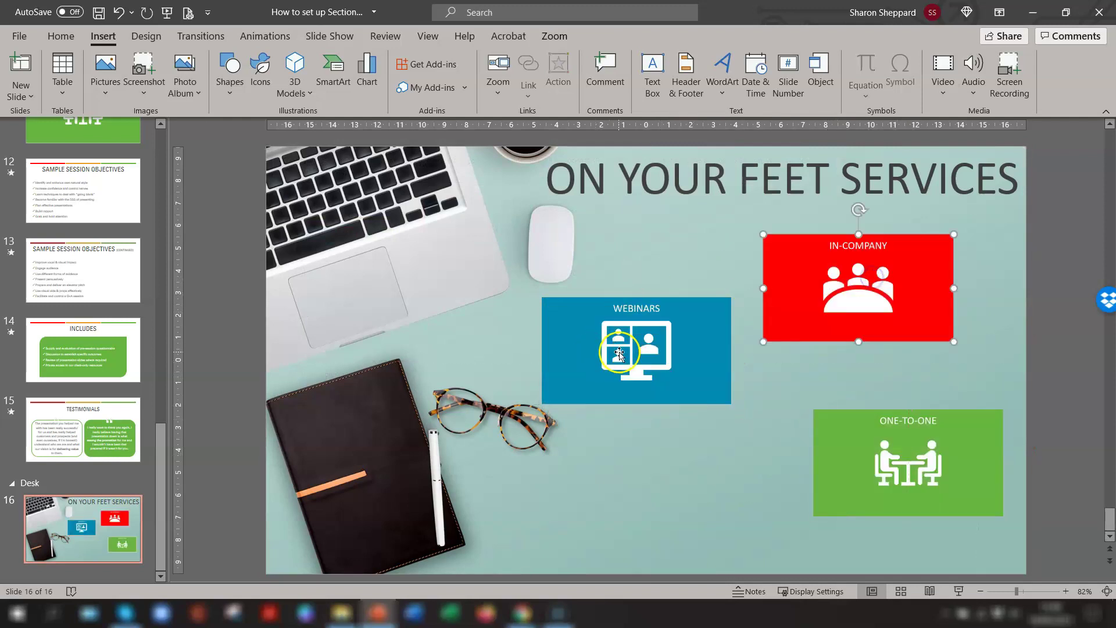
left_click_drag(620, 350, 606, 415)
left_click(665, 523)
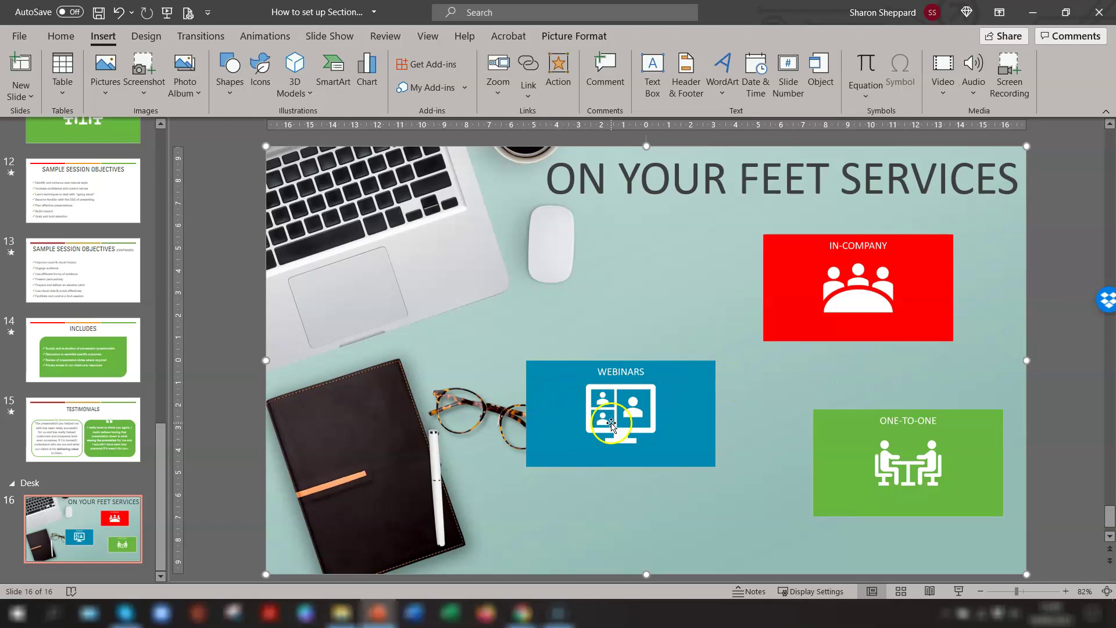
Toggle Zoom Background on the Webinars, In-Company and One-to-One zooms, making them transparent
left_click(641, 392)
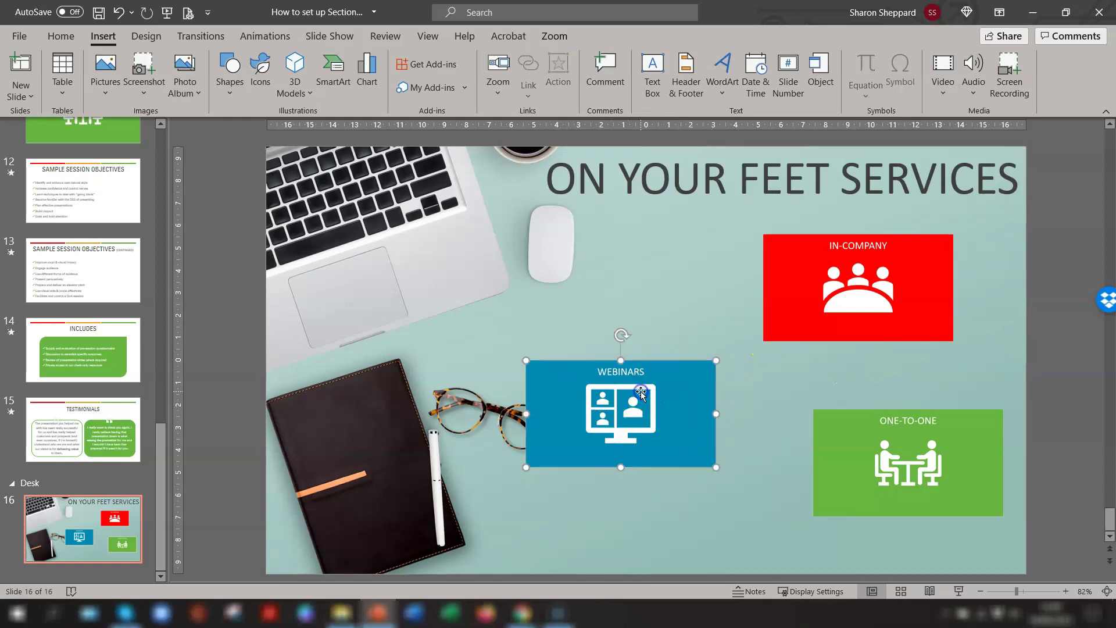
left_click(555, 36)
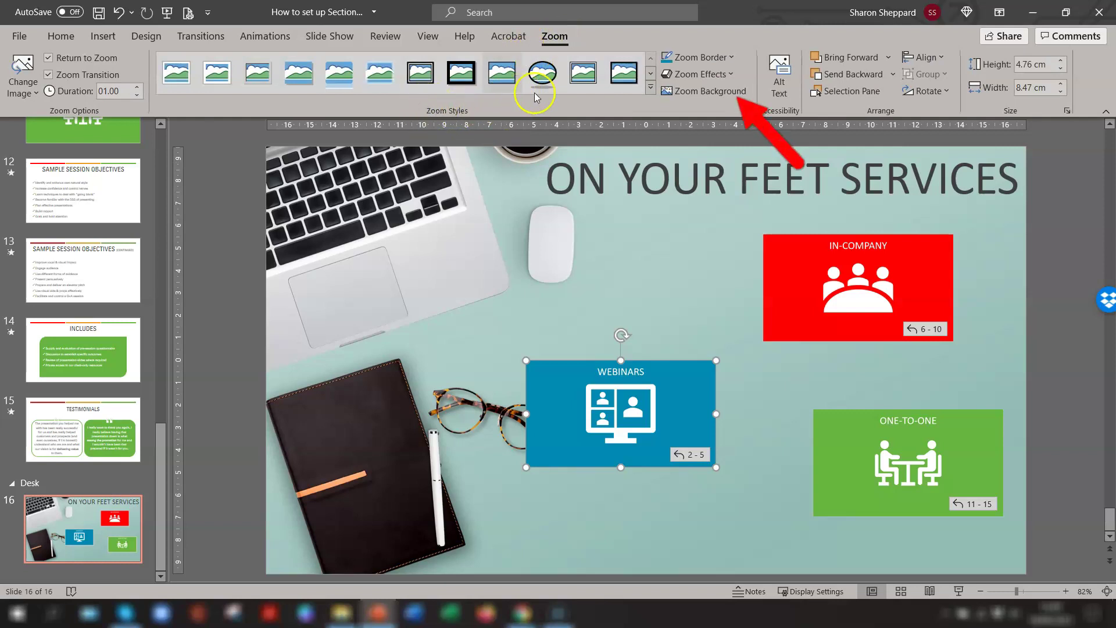
left_click(731, 93)
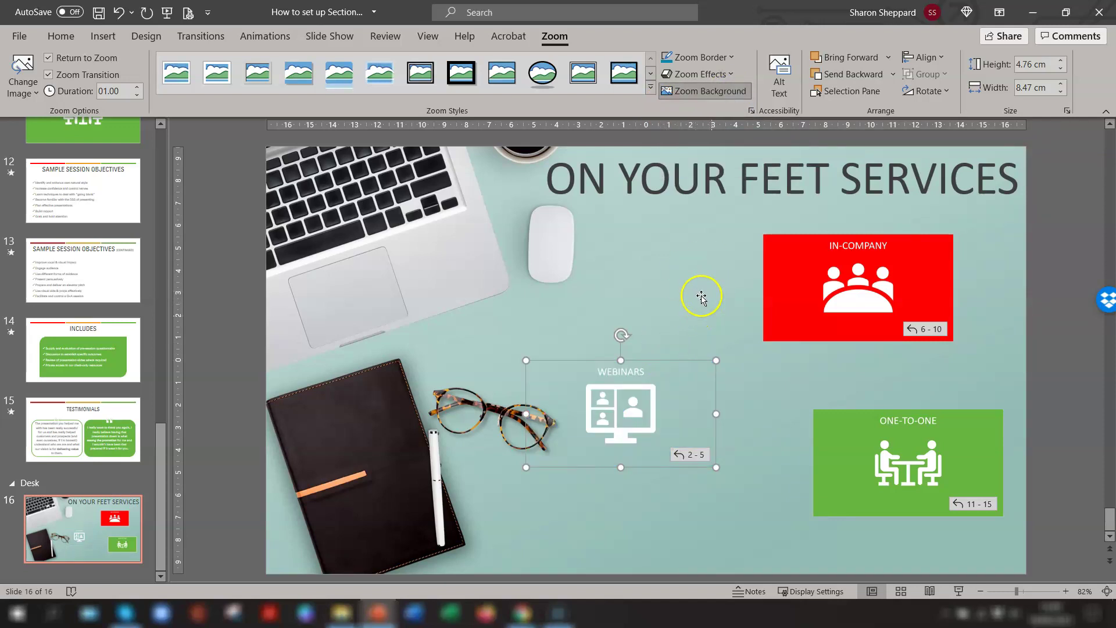
left_click(720, 297)
left_click(787, 319)
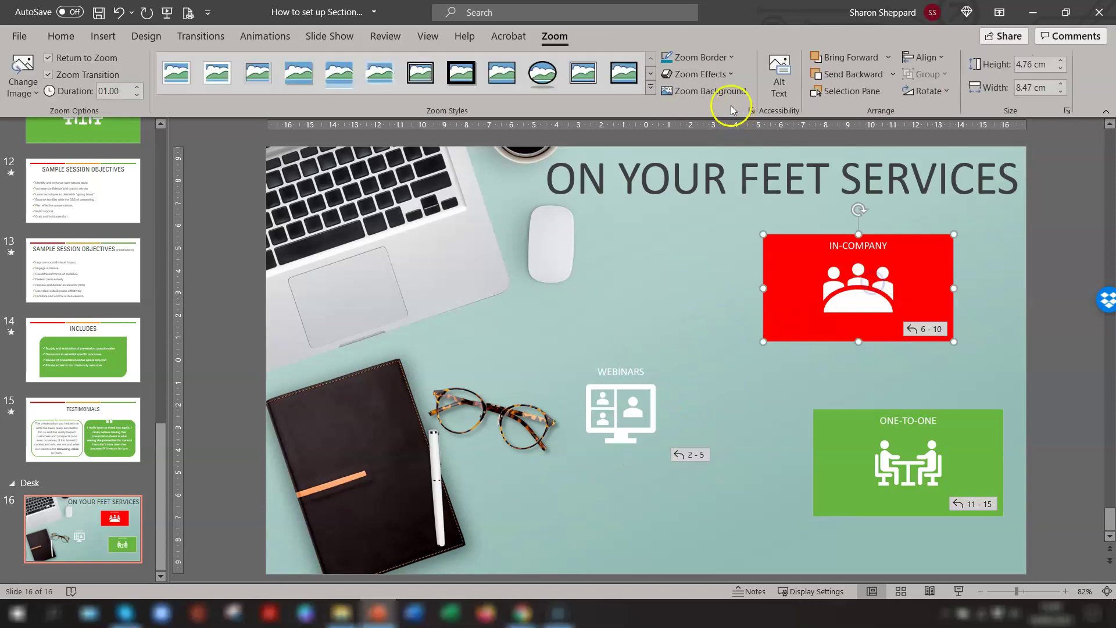
left_click(718, 91)
left_click(870, 433)
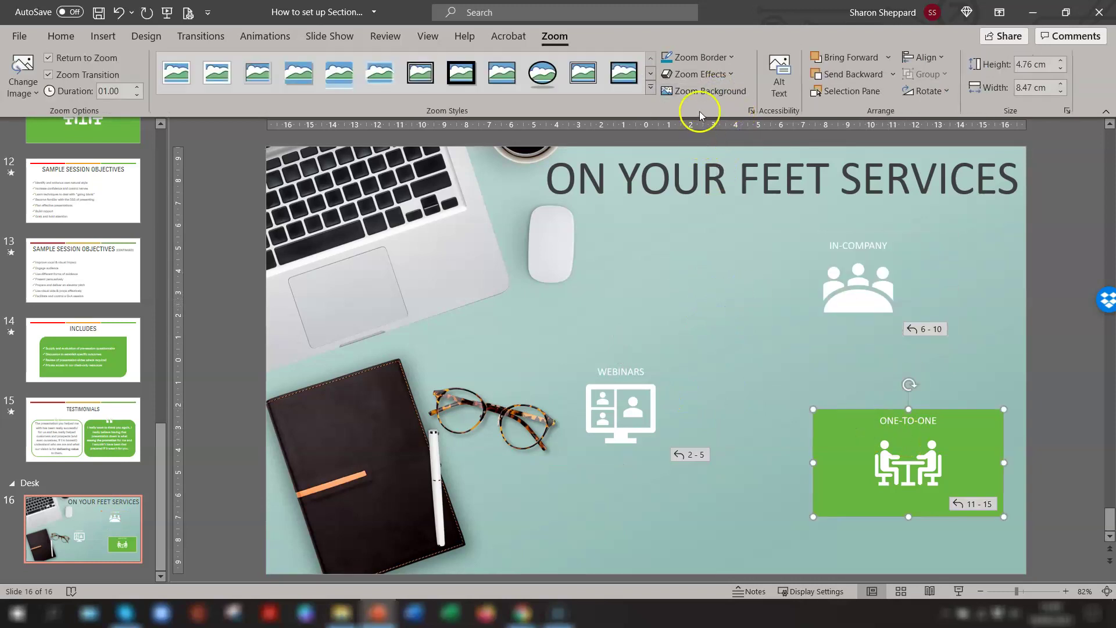
left_click(698, 91)
left_click(706, 278)
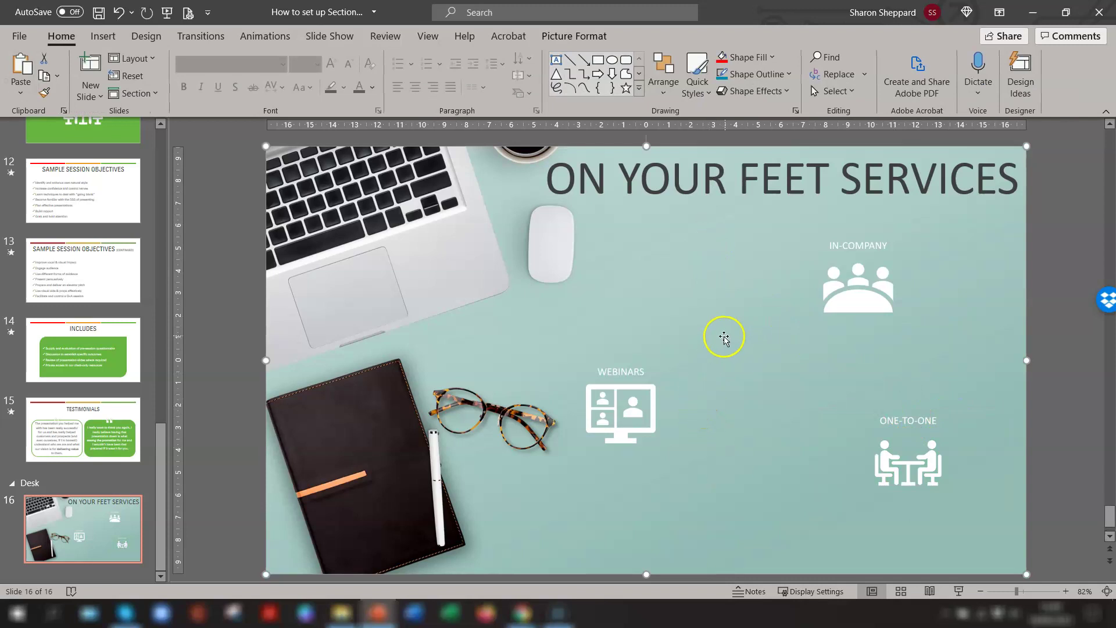
Toggle Zoom Background back so In-Company shows solid red, Webinars blue and One-to-One green
left_click(861, 291)
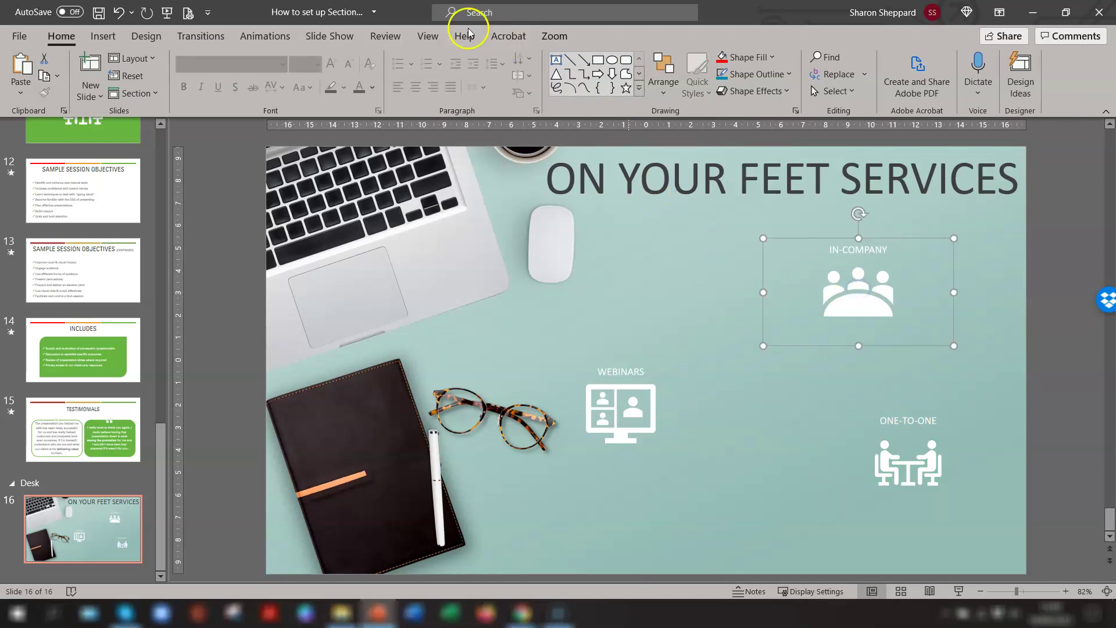
left_click(554, 36)
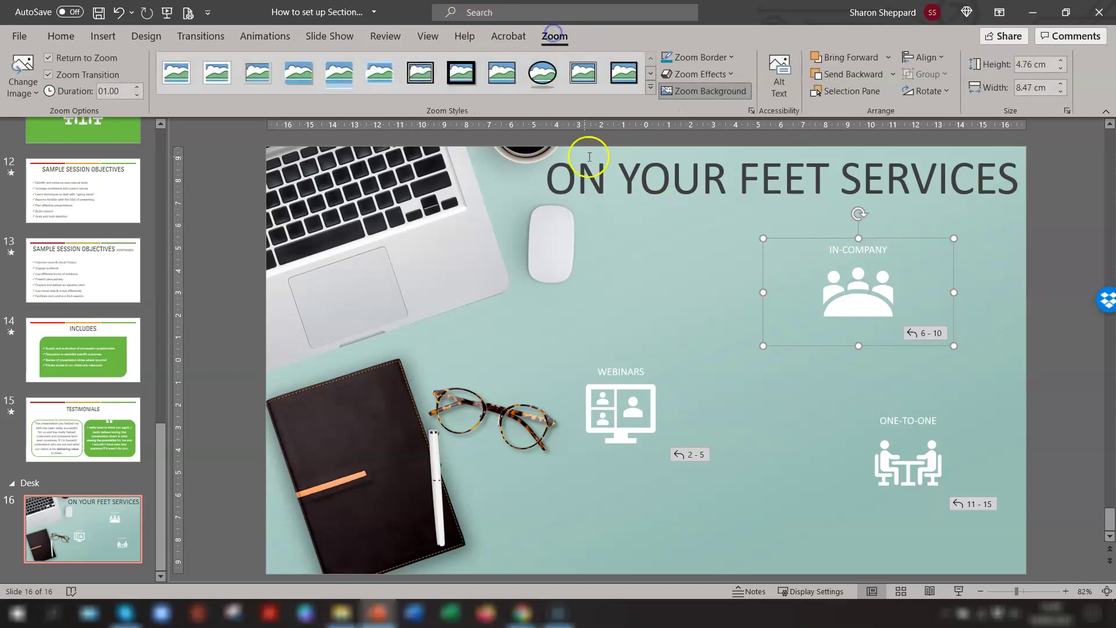
left_click(725, 93)
left_click(608, 428)
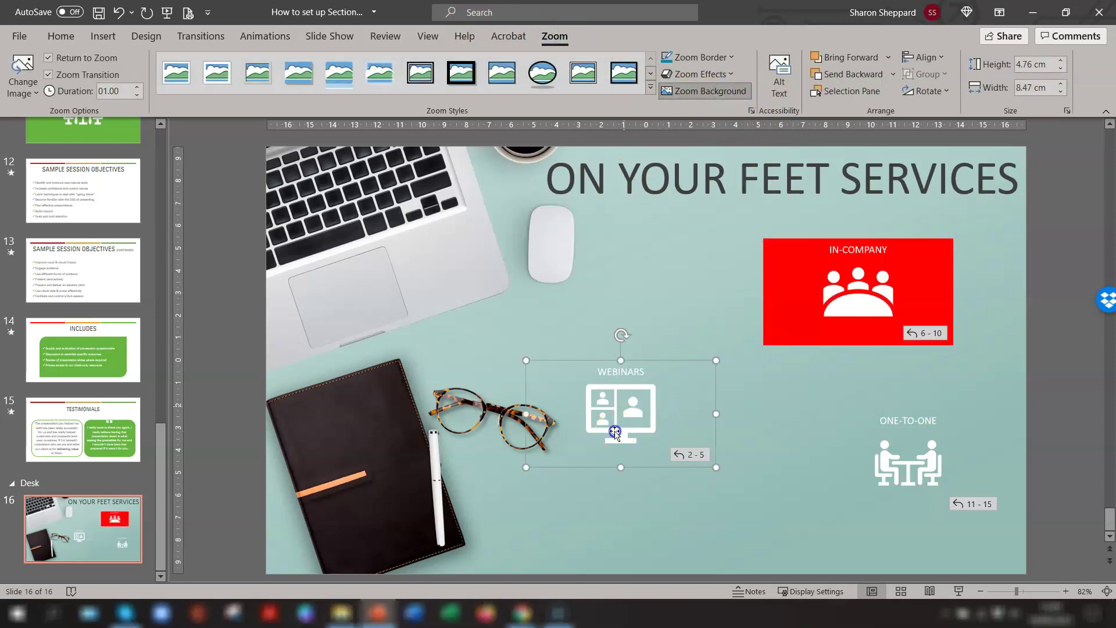
left_click(698, 93)
key("Tab")
left_click(698, 93)
left_click(701, 302)
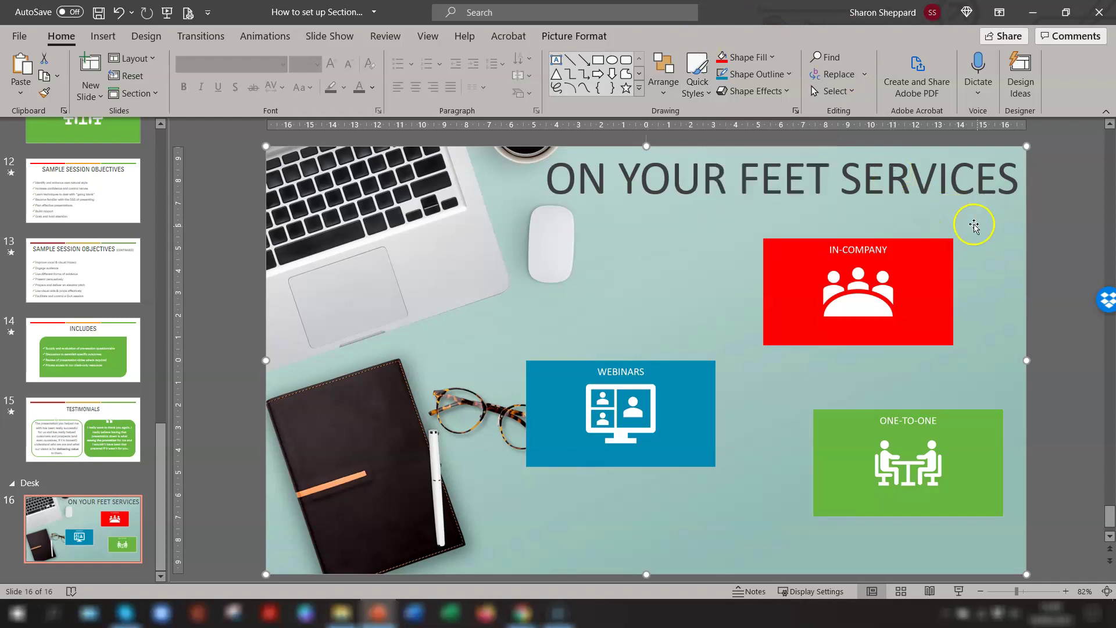
Browse the WEBINARS zoom's Zoom Effects list and close it without applying any effect
left_click(638, 388)
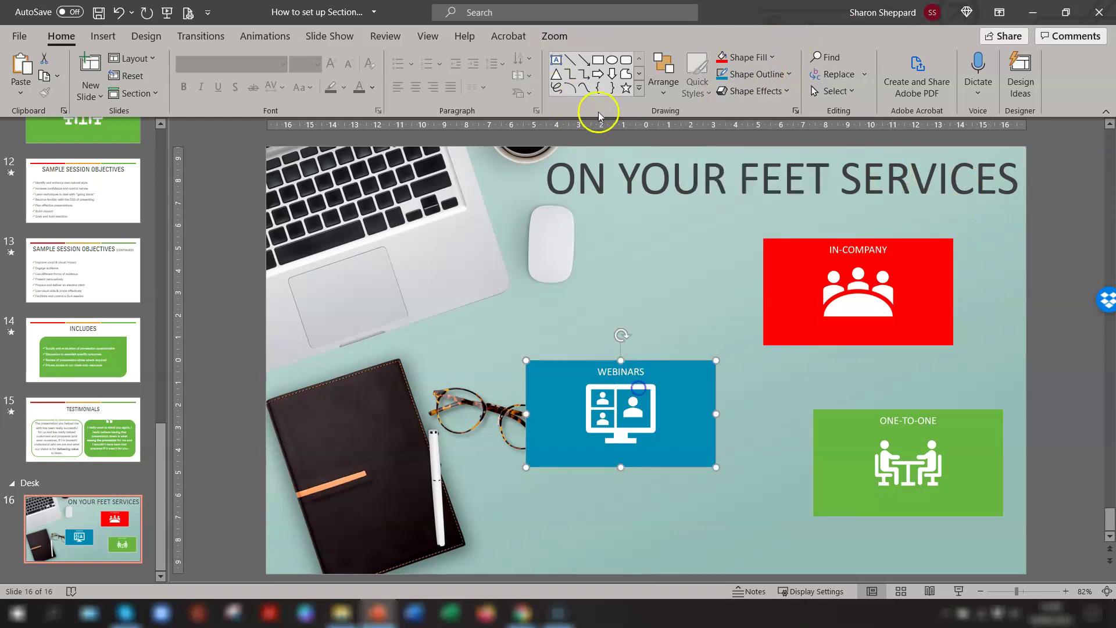
left_click(554, 36)
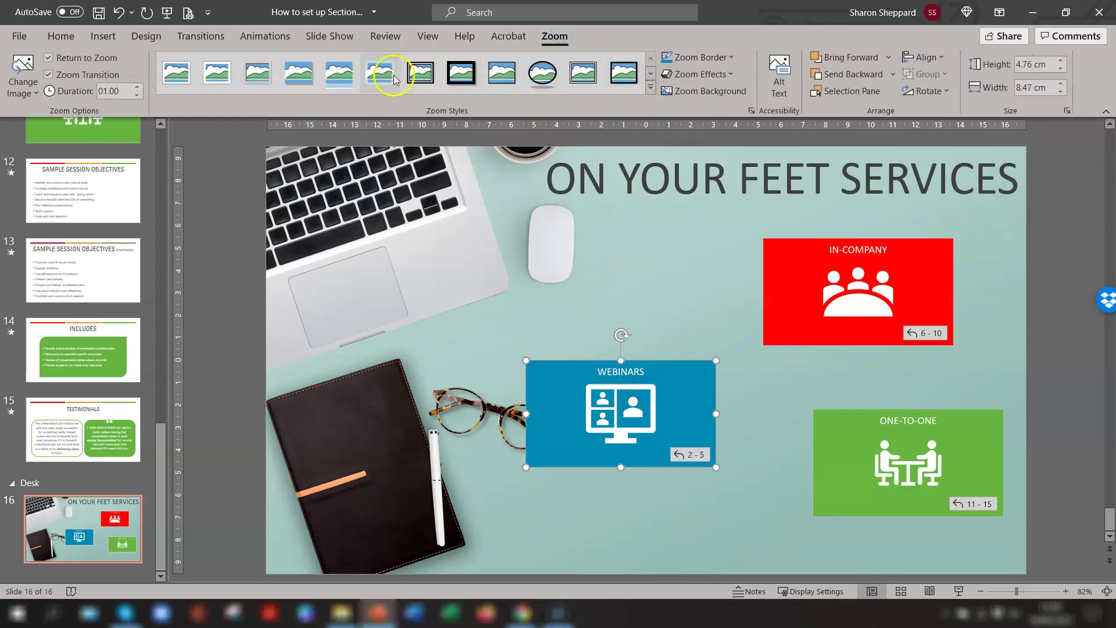
left_click(728, 74)
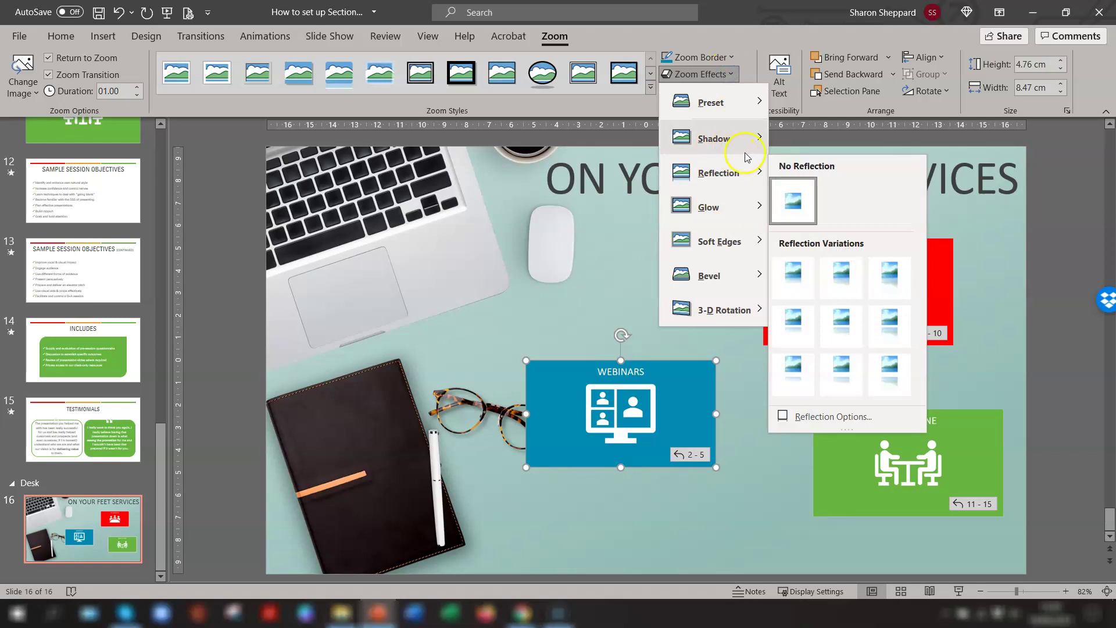
left_click(525, 318)
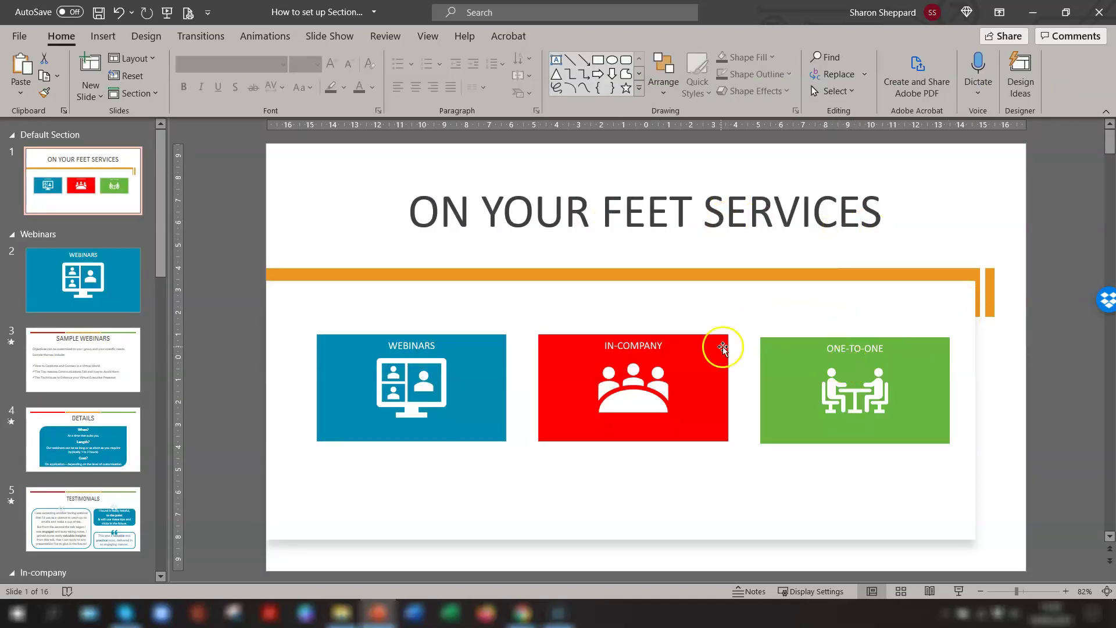
left_click(470, 360)
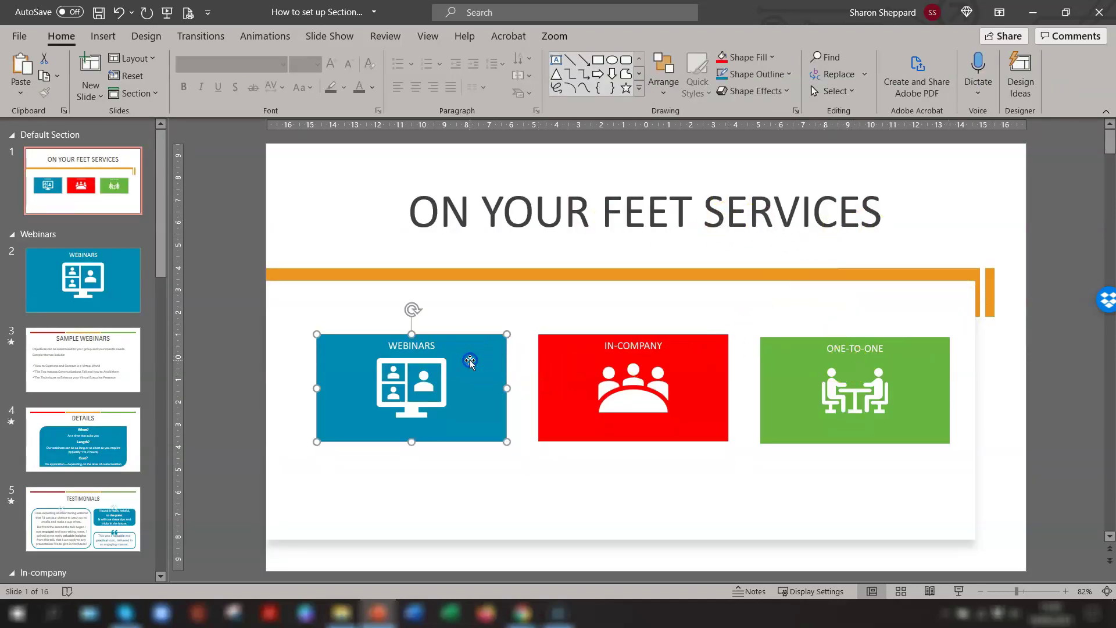
left_click(554, 37)
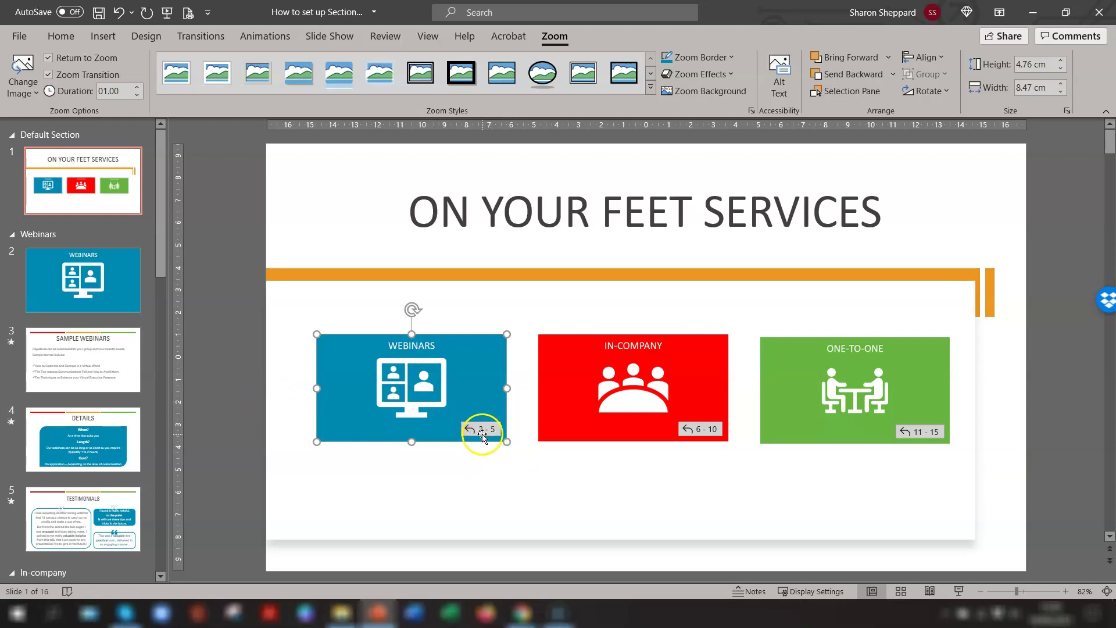
left_click(586, 385)
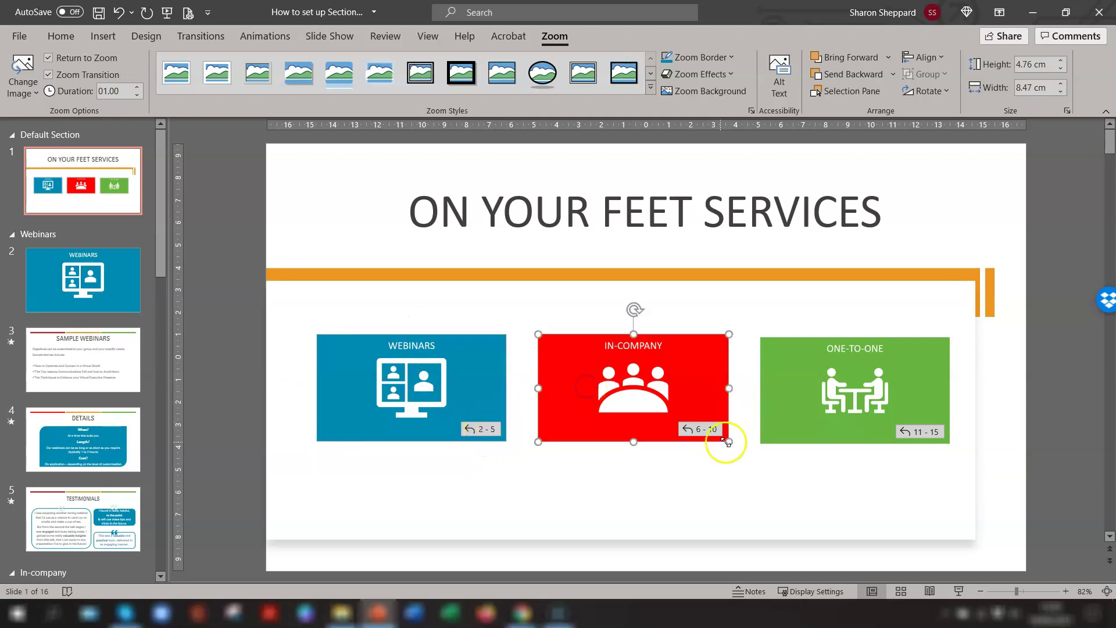
left_click(886, 385)
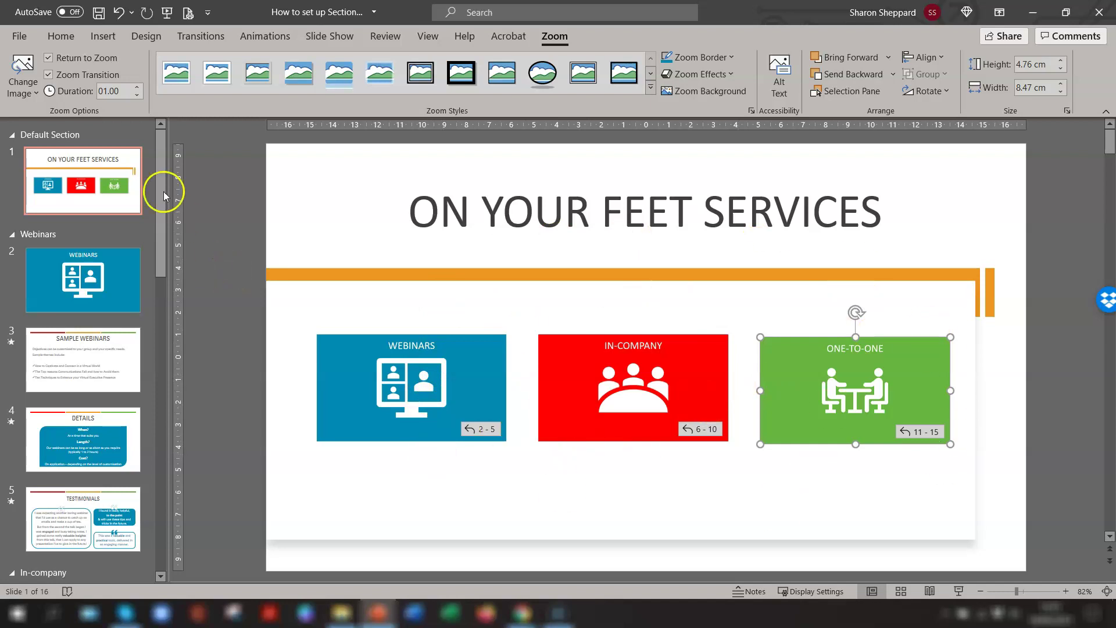
Check the Webinars section options without changes, then display slide 2, the WEBINARS title slide
right_click(32, 233)
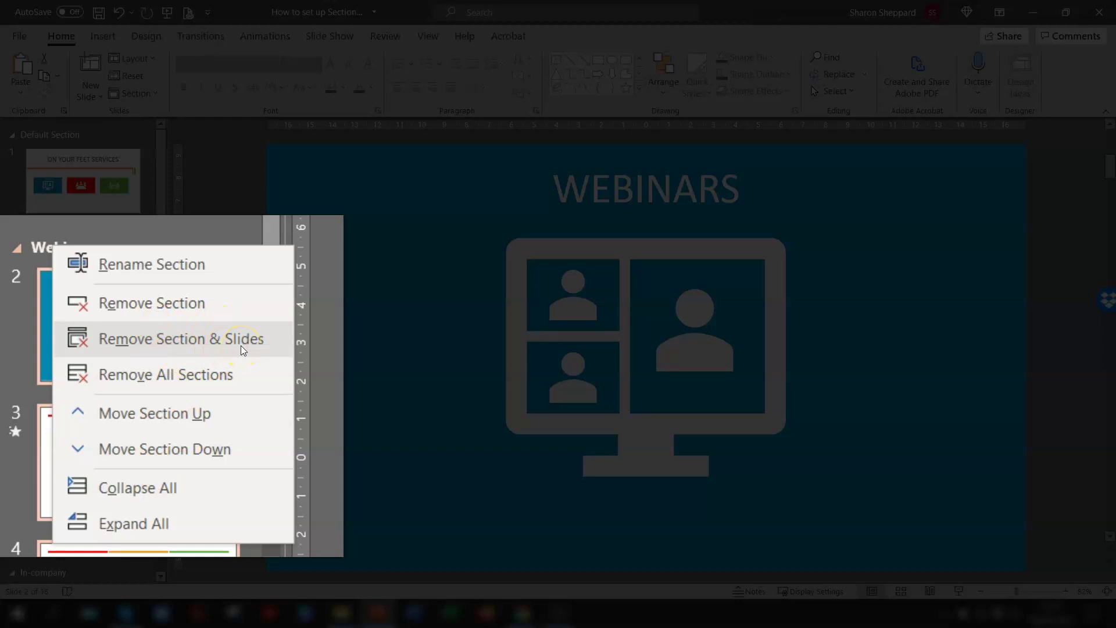
key("Escape")
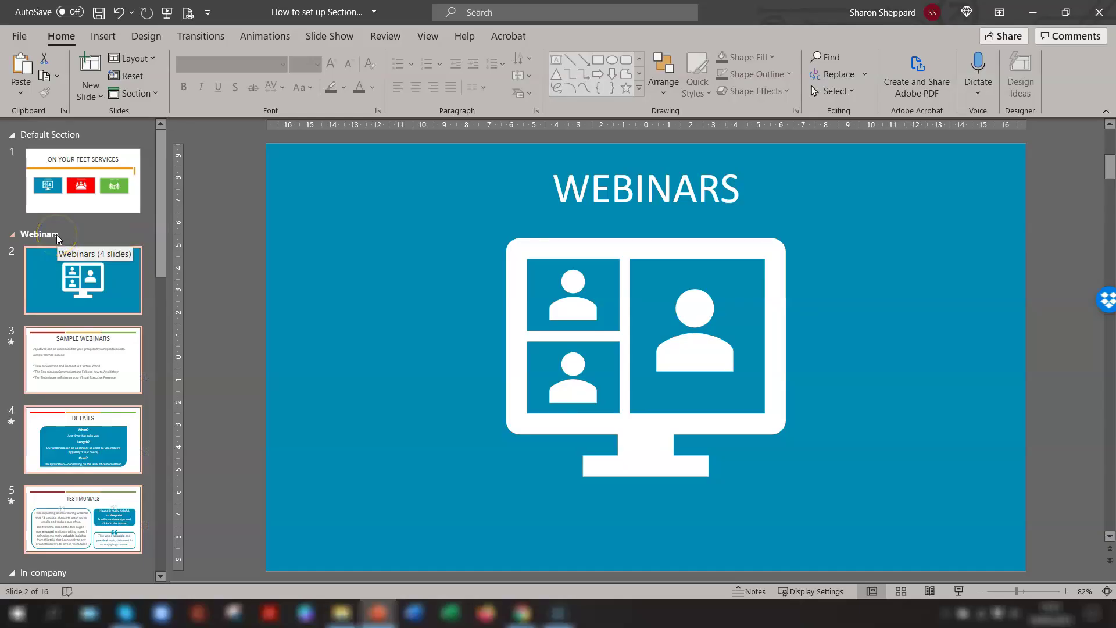
left_click(125, 250)
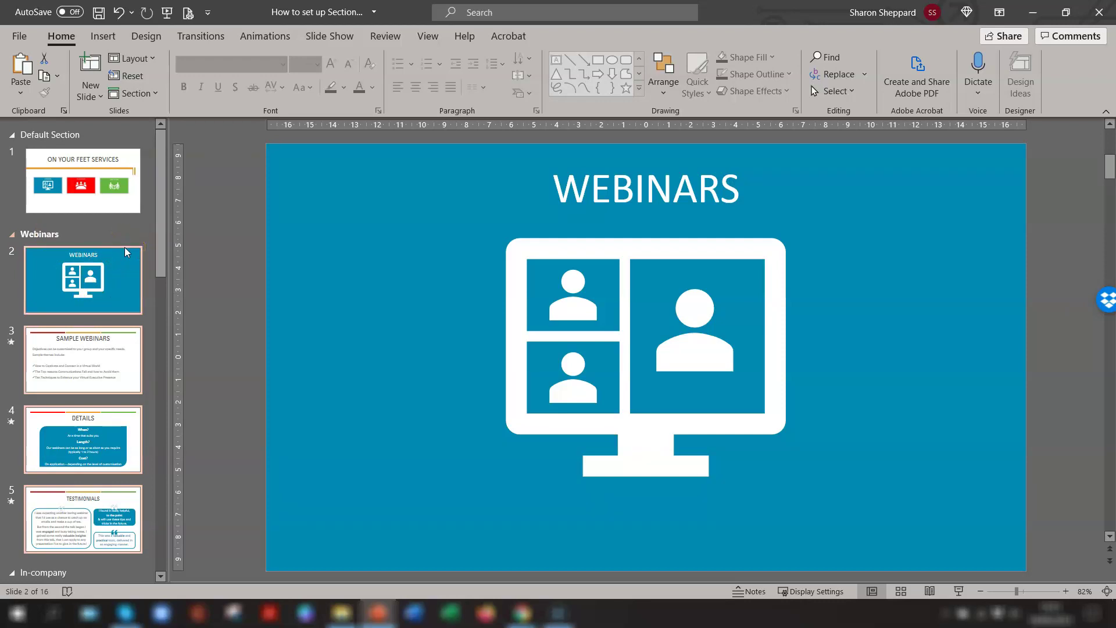
On the agenda slide, select the WEBINARS zoom and review its section slide ranges
left_click(129, 211)
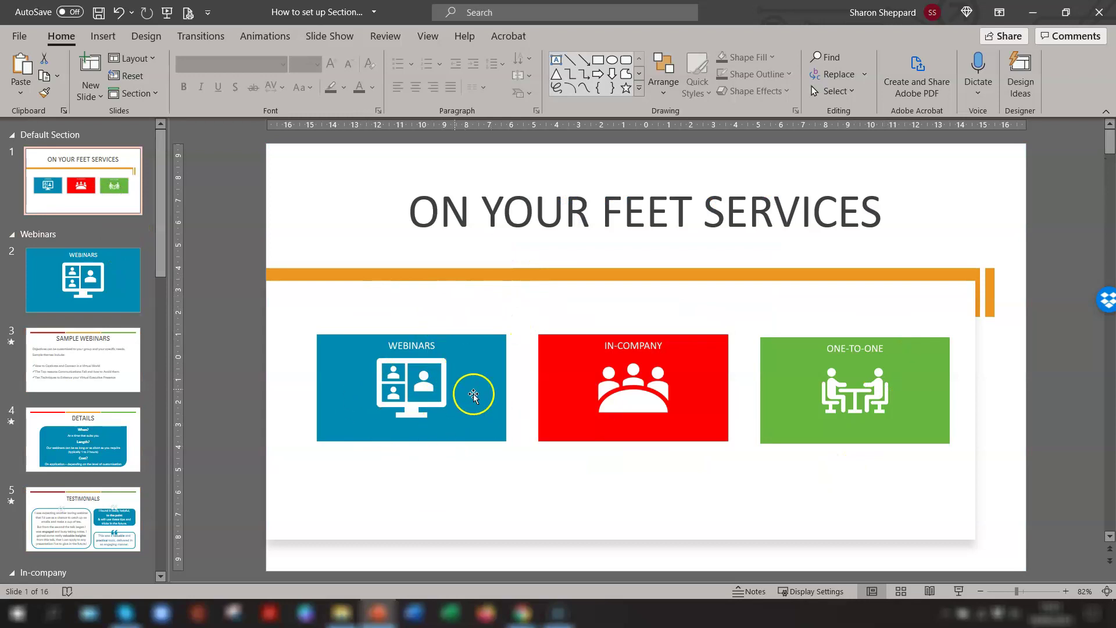
left_click(434, 374)
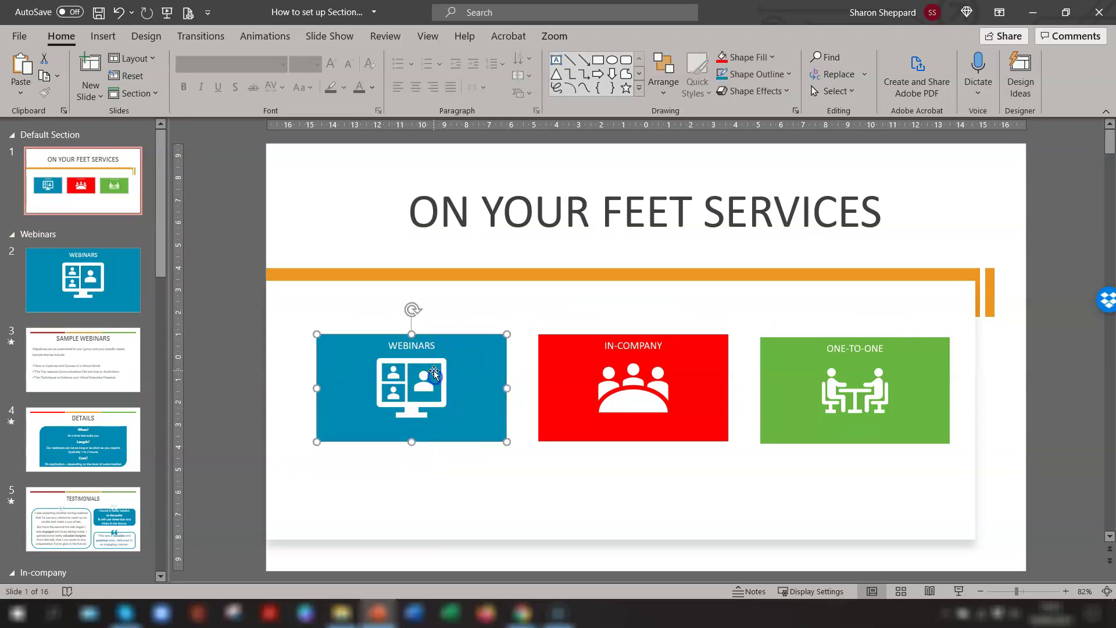
left_click(555, 36)
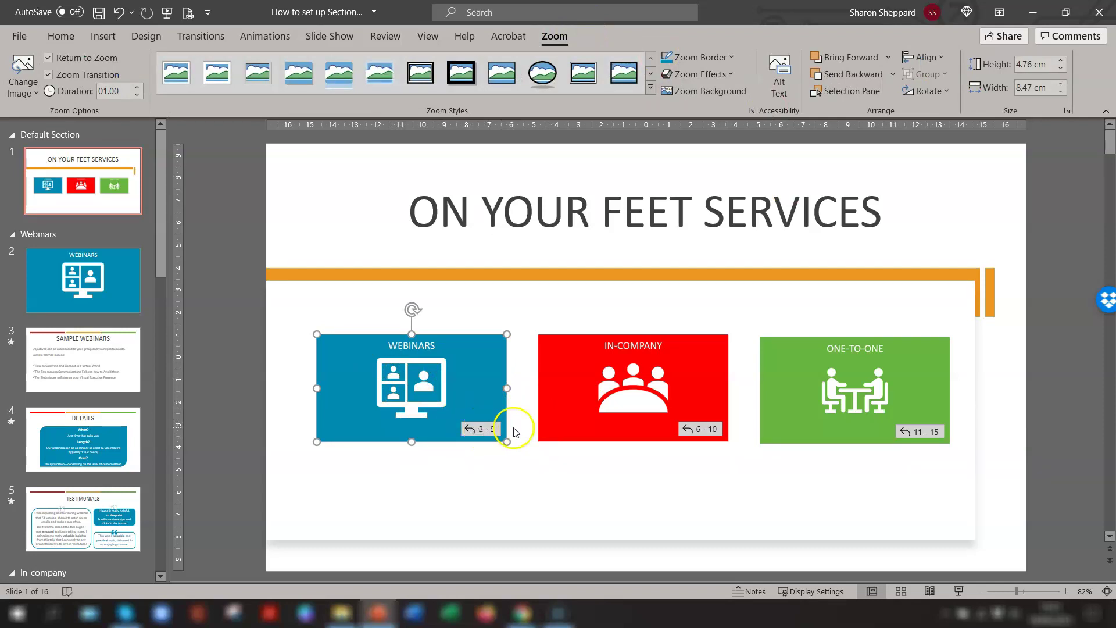
Move PROGRAMME OBJECTIVES into the Webinars section and confirm the Webinars zoom now covers slides 2-6
left_click_drag(165, 238, 165, 299)
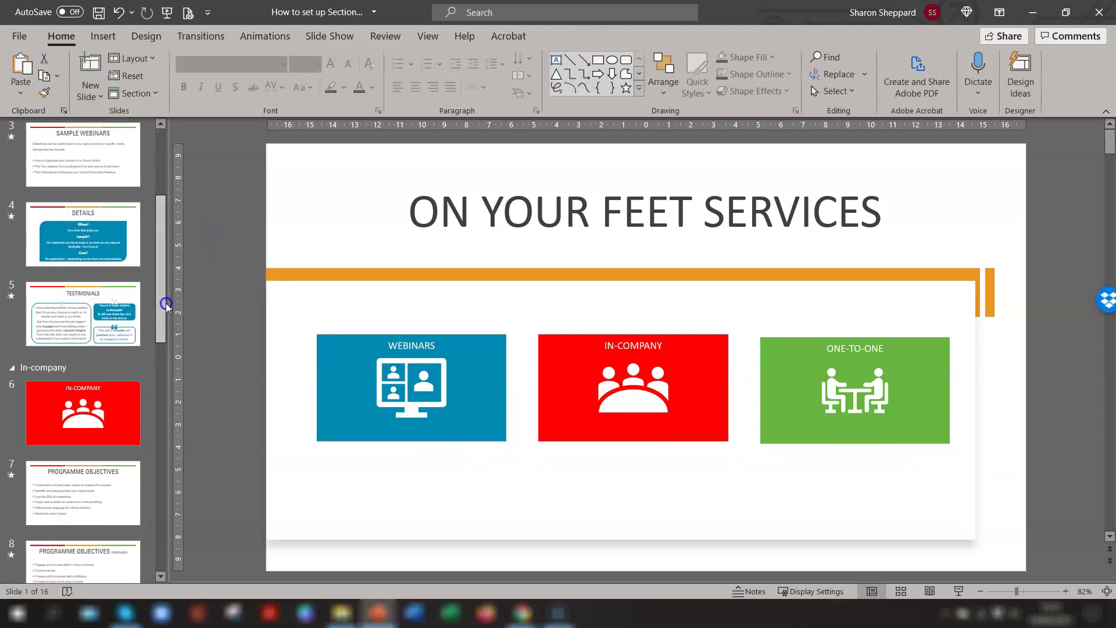
left_click_drag(81, 485, 82, 385)
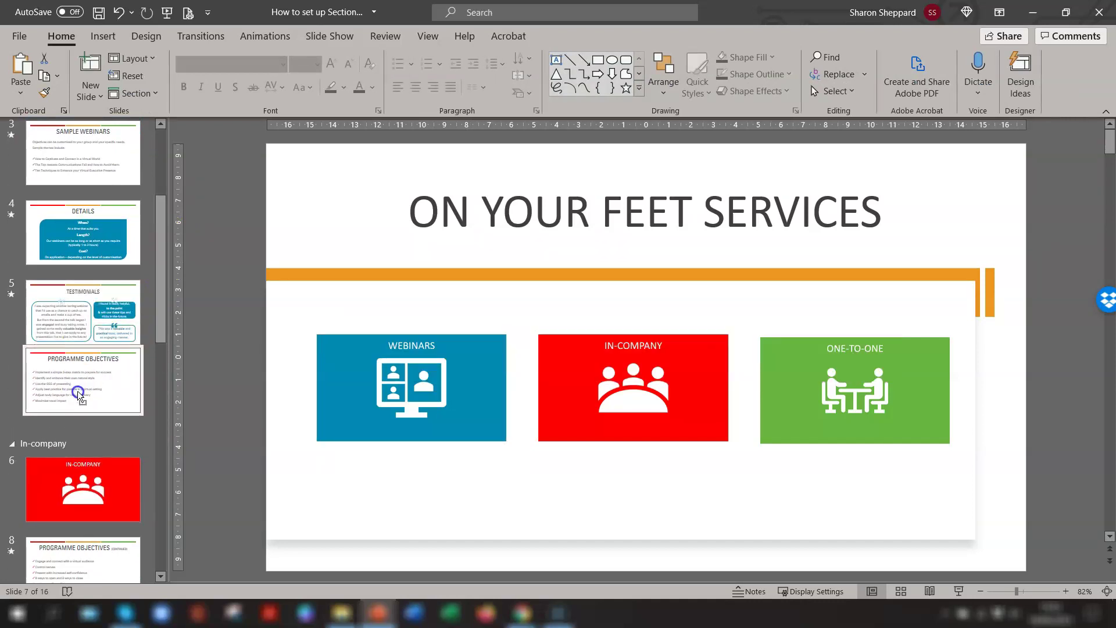
scroll(87, 211, "up", 5)
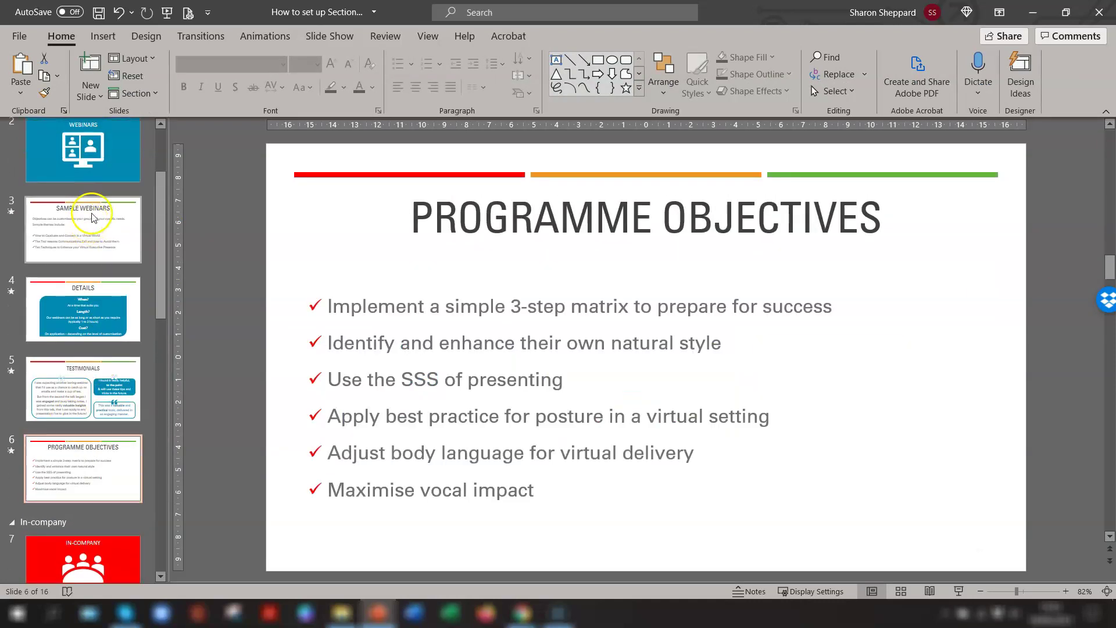
left_click(87, 172)
left_click(451, 385)
left_click(555, 36)
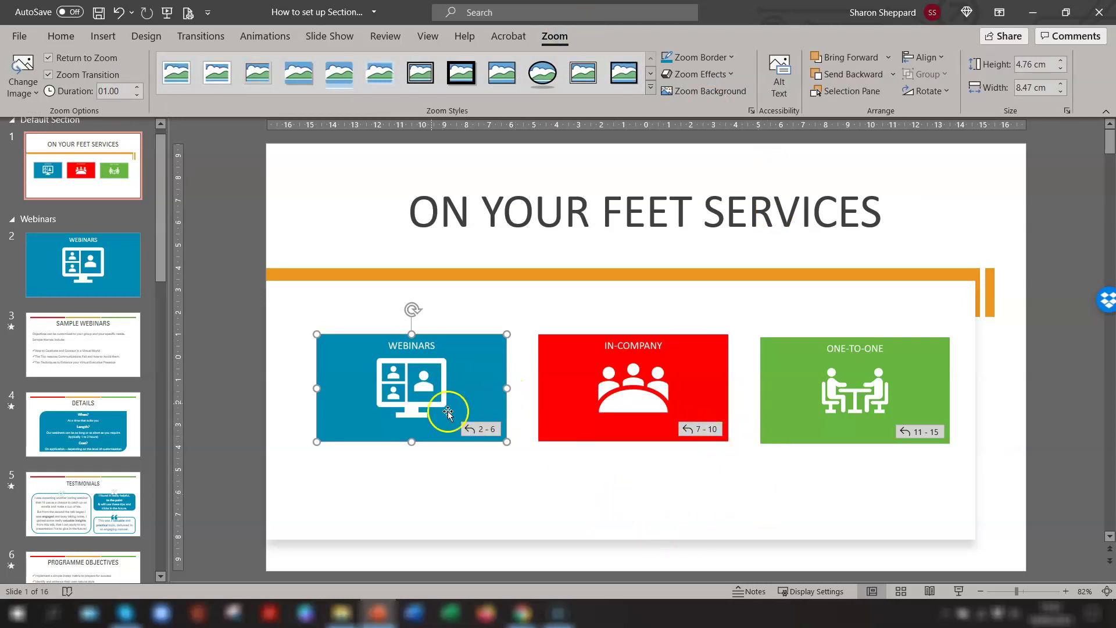
left_click_drag(160, 258, 165, 301)
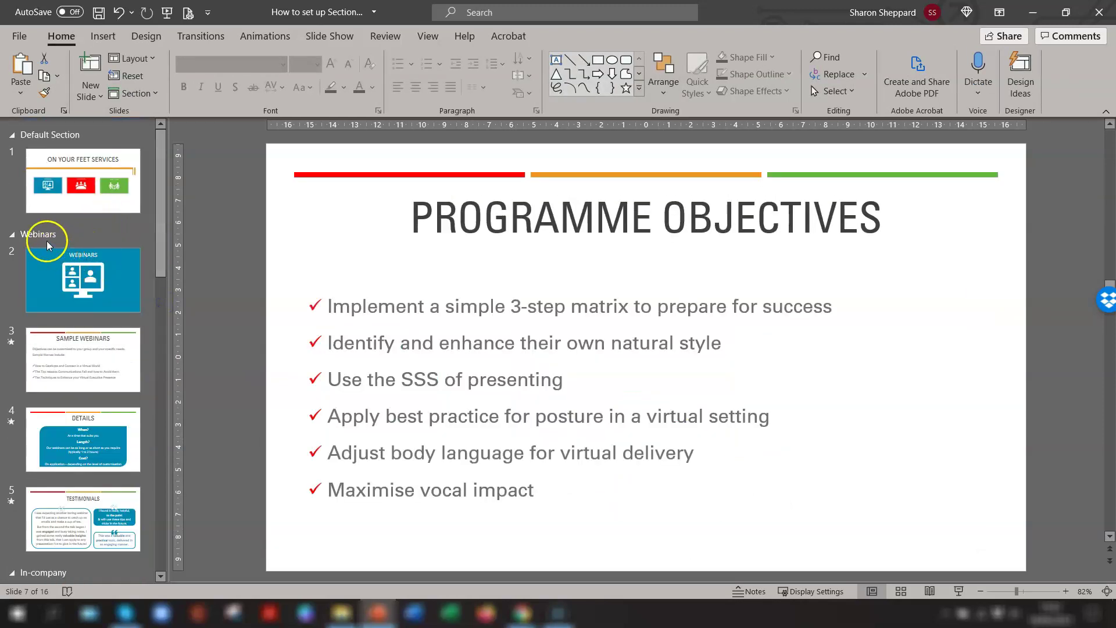
Remove the Webinars section as a trial, then undo it to restore the section
left_click(39, 235)
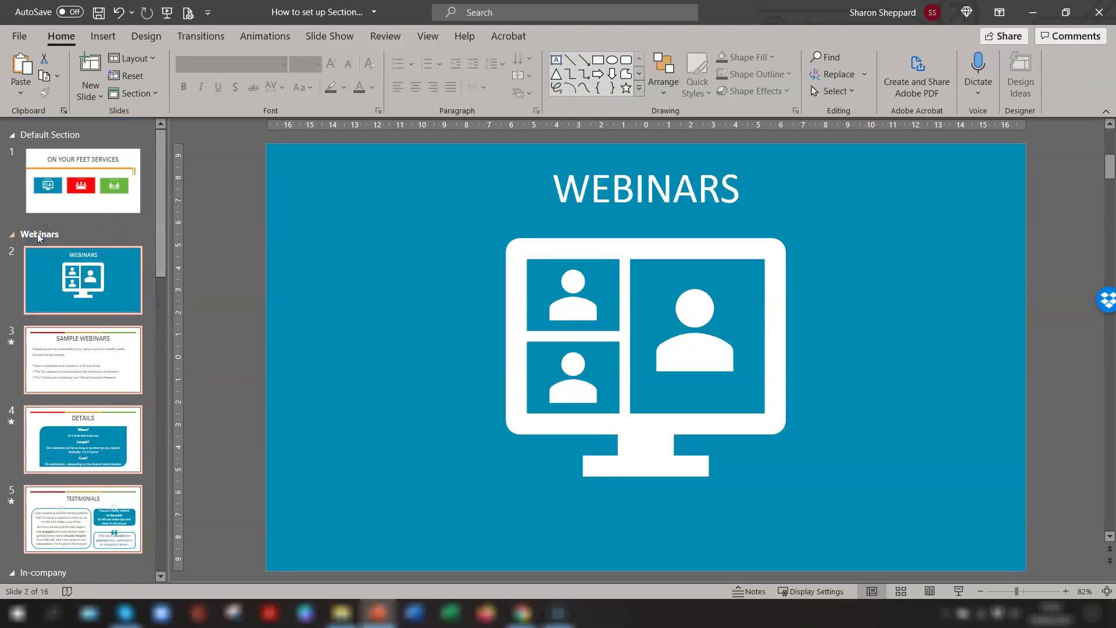
right_click(38, 234)
left_click(82, 271)
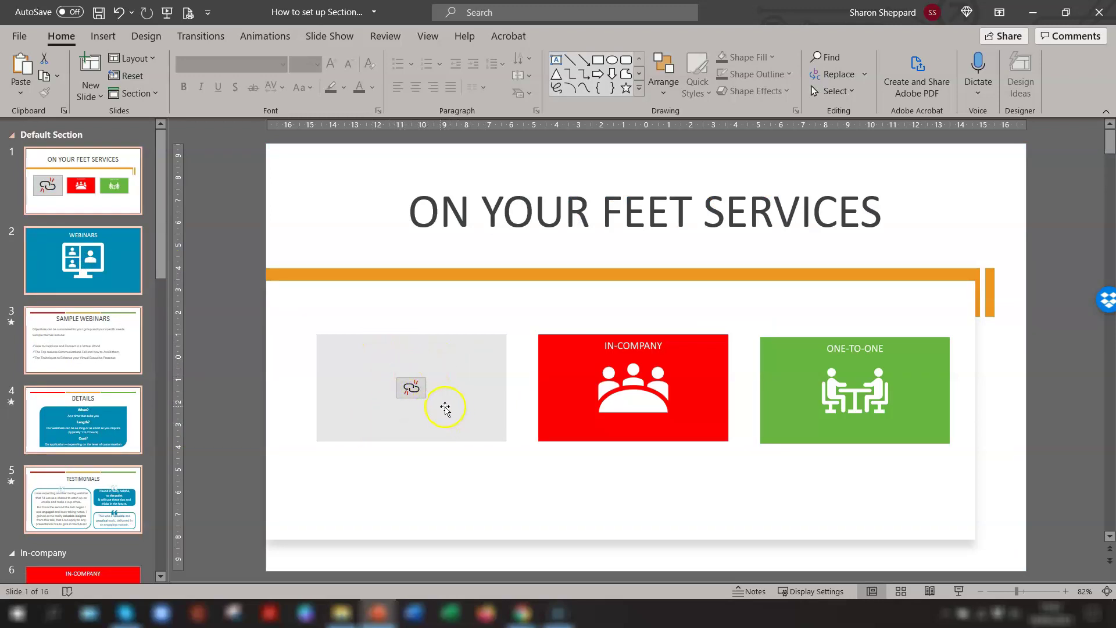
key("ctrl+z")
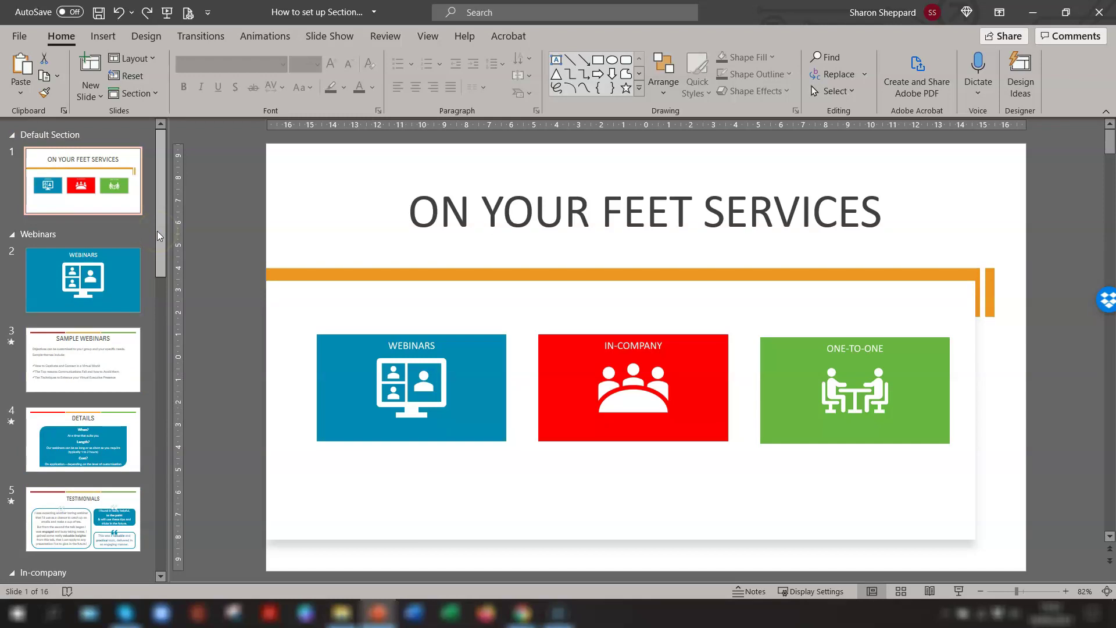